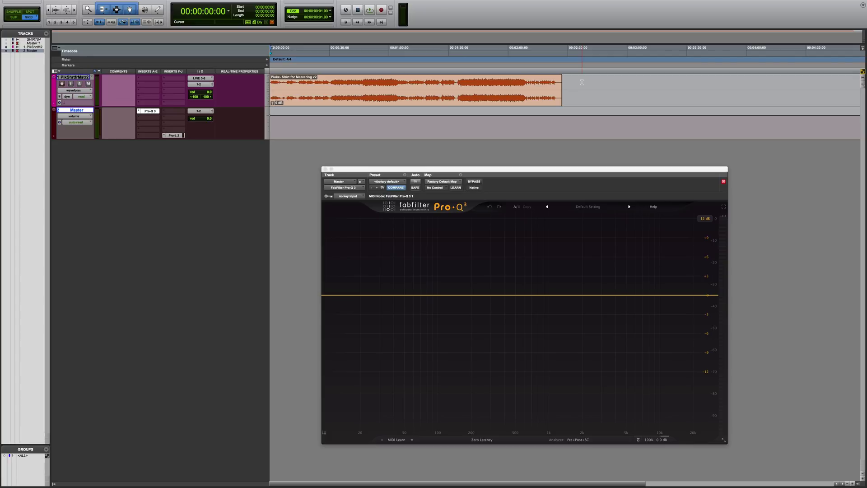
Step: Audition the song from about 14 seconds while watching the master's EQ spectrum
left_click(298, 90)
key("space")
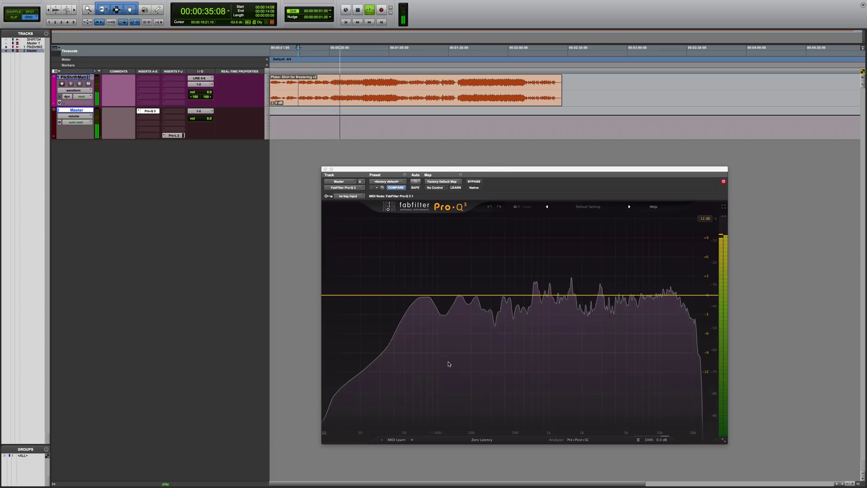
left_click(471, 372)
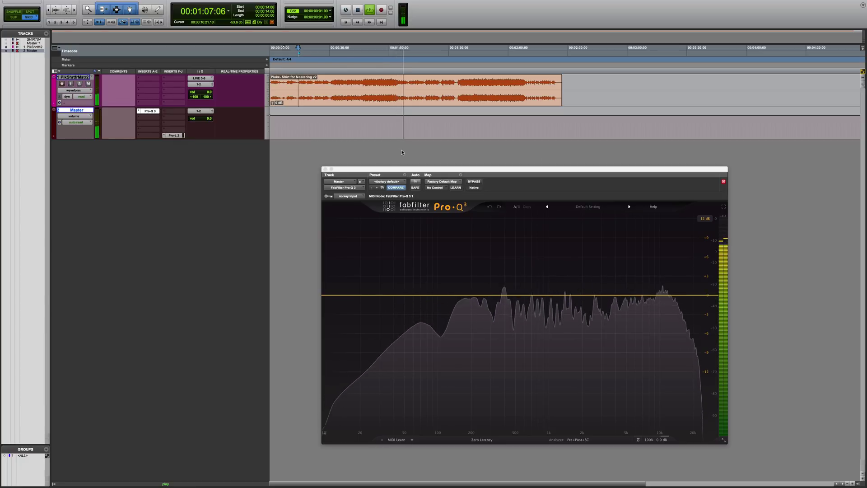
key("space")
mouse_move(651, 15)
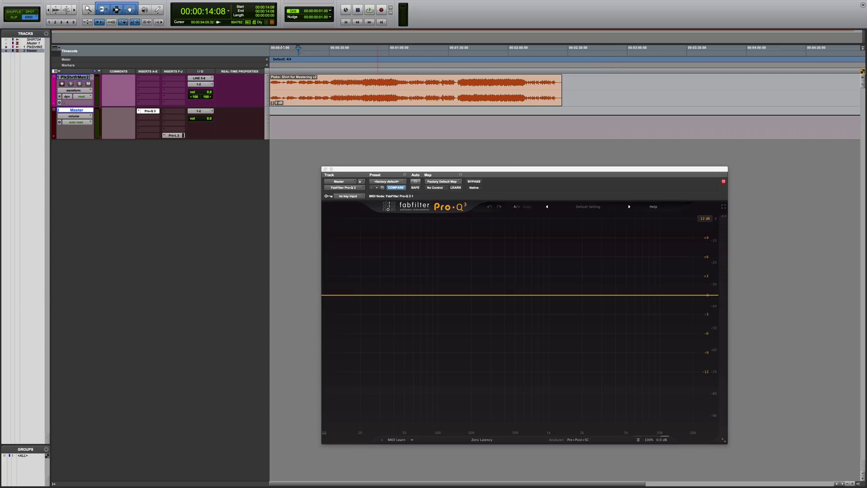
Step: Audition the louder section from about 45 seconds against the EQ analyzer
left_click(360, 80)
key("space")
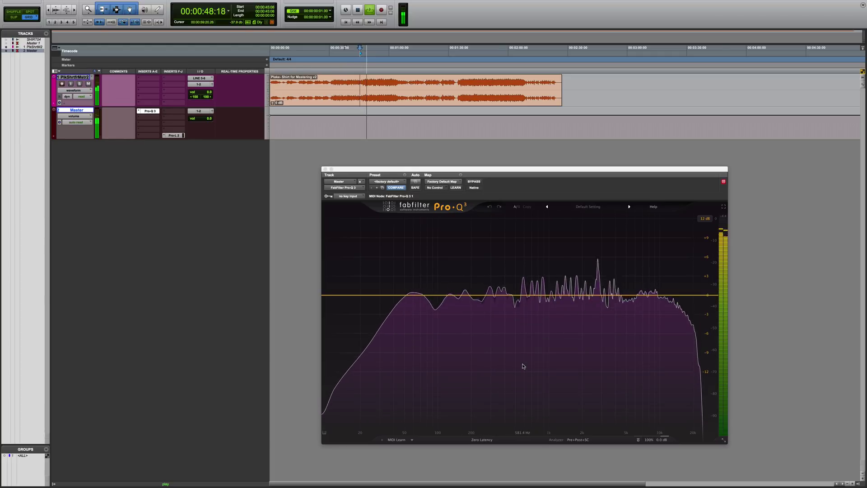
mouse_move(522, 366)
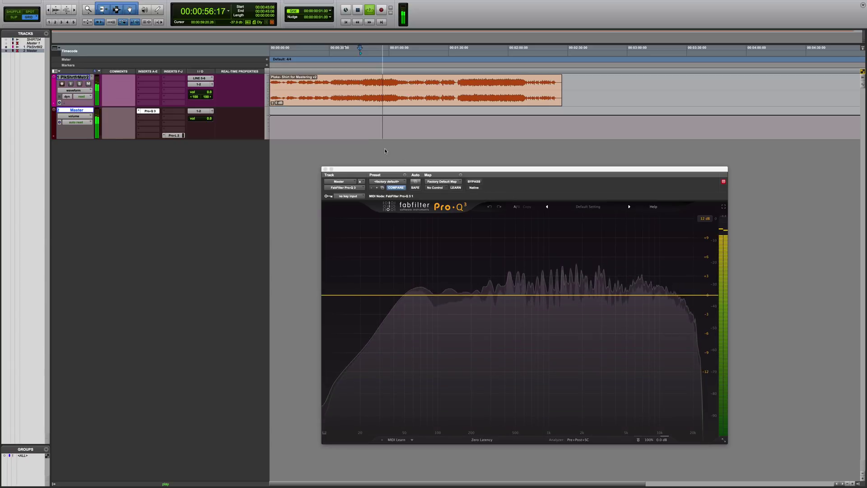
key("space")
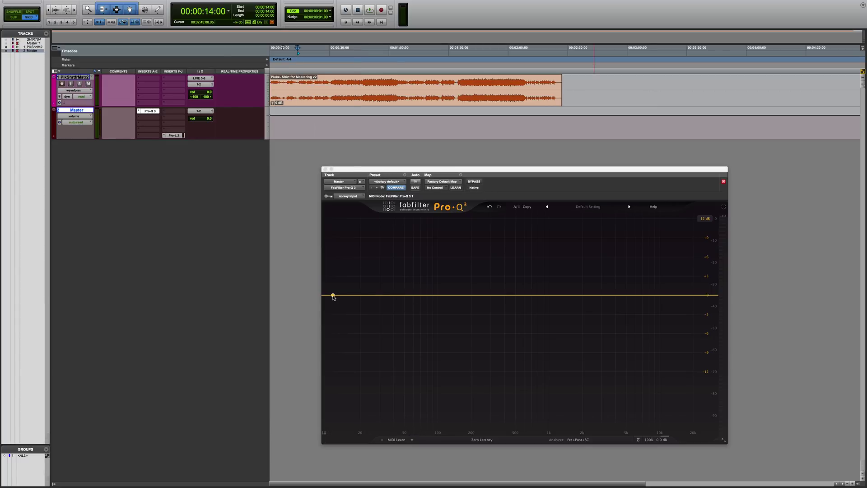
Step: During playback from 14 seconds, add a low cut band, set its stereo placement to Side, and raise its cutoff to between 20 and 50 Hz
key("space")
left_click(333, 295)
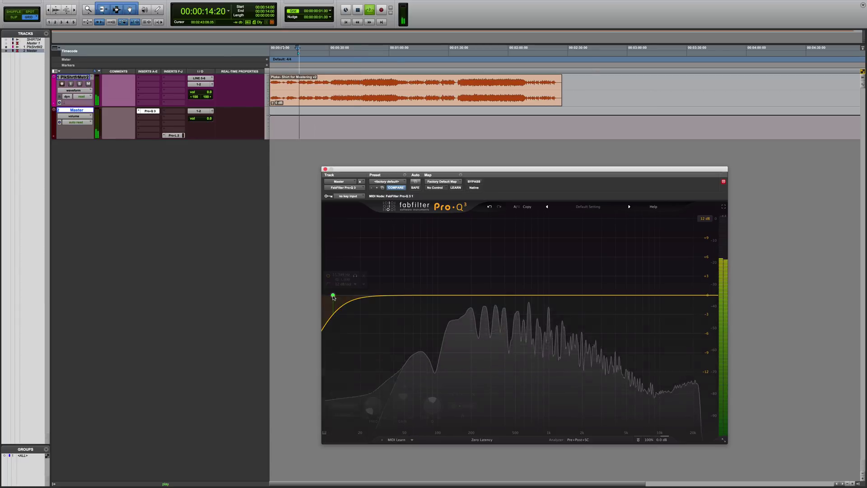
left_click(364, 283)
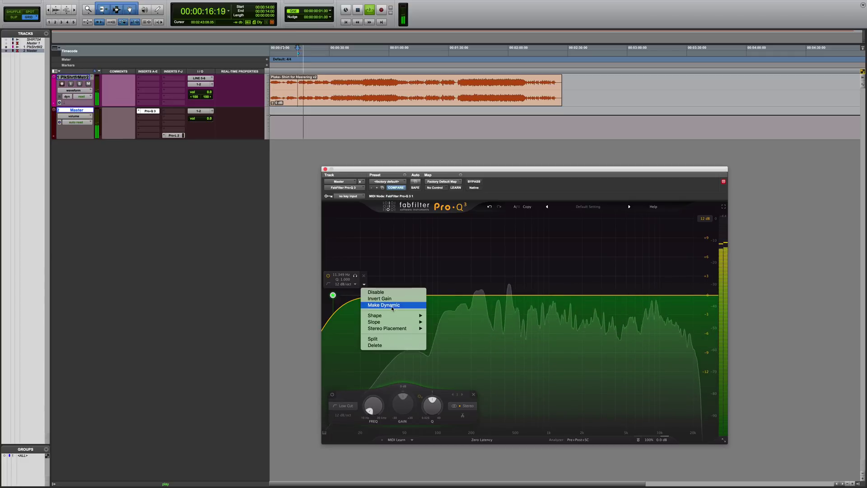
mouse_move(400, 332)
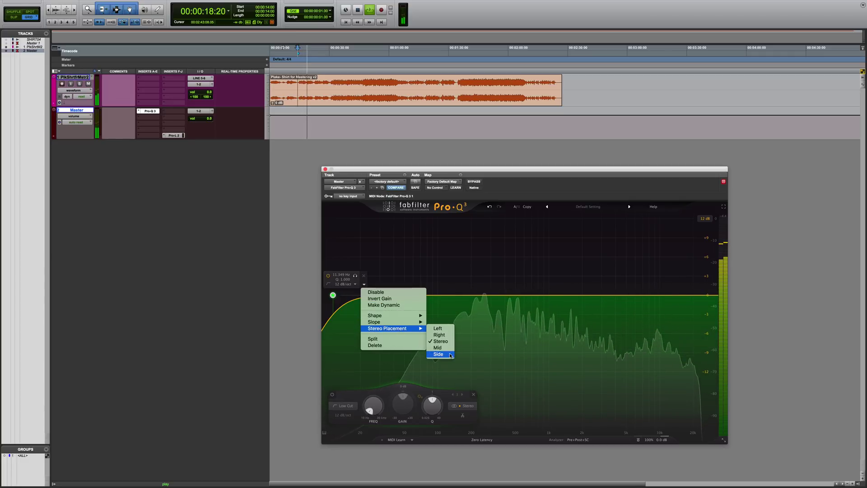
left_click(451, 354)
left_click_drag(334, 296, 404, 281)
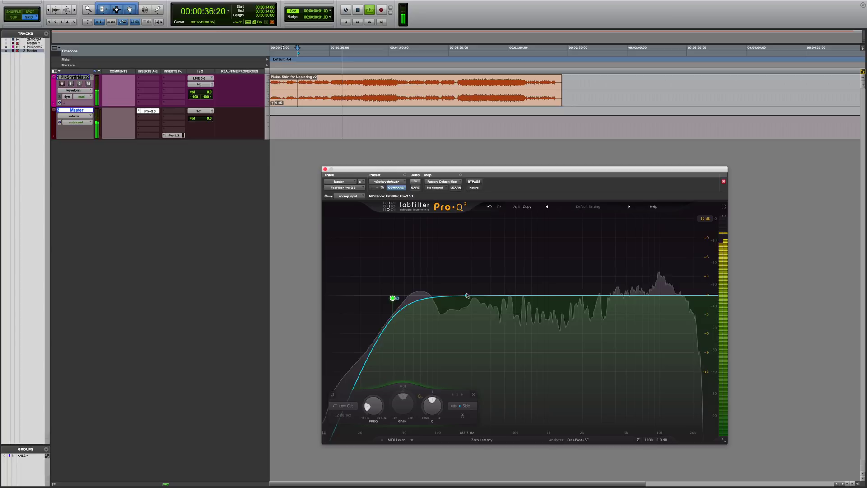
Step: Replay from 14 seconds and add a dynamic Side bell band at about 61 Hz with -0.96 dB gain
key("space")
key("space")
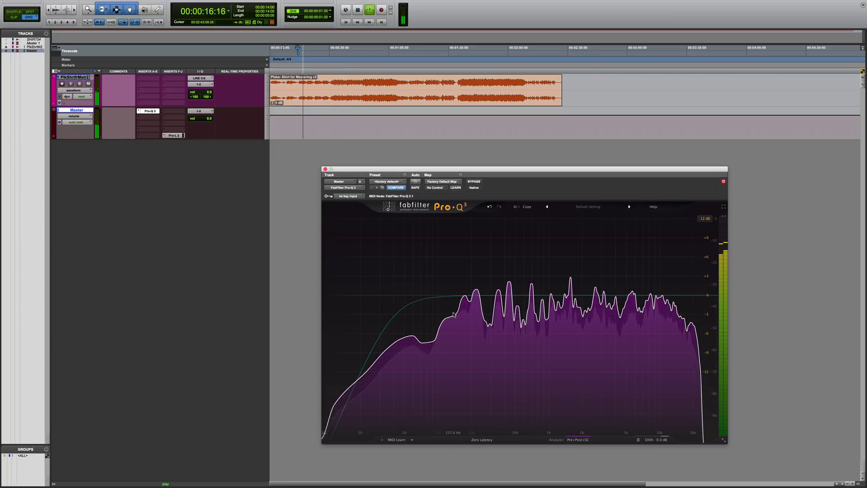
left_click(416, 303)
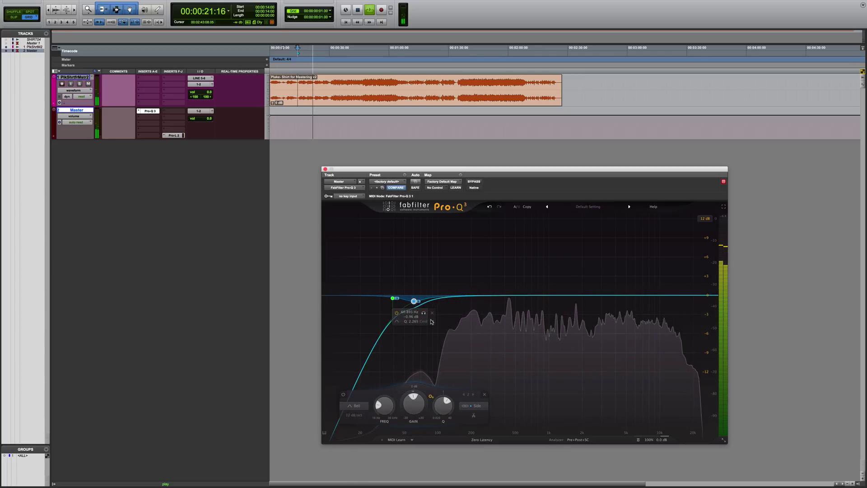
right_click(413, 301)
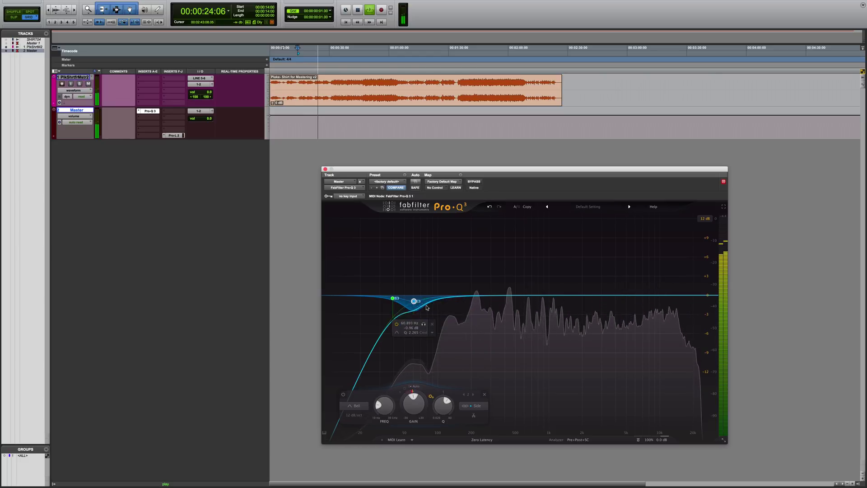
Step: Retune the low dynamic Side bell to about 66 Hz with -1.53 dB gain and switch its dynamic threshold from automatic to manual
key("space")
key("space")
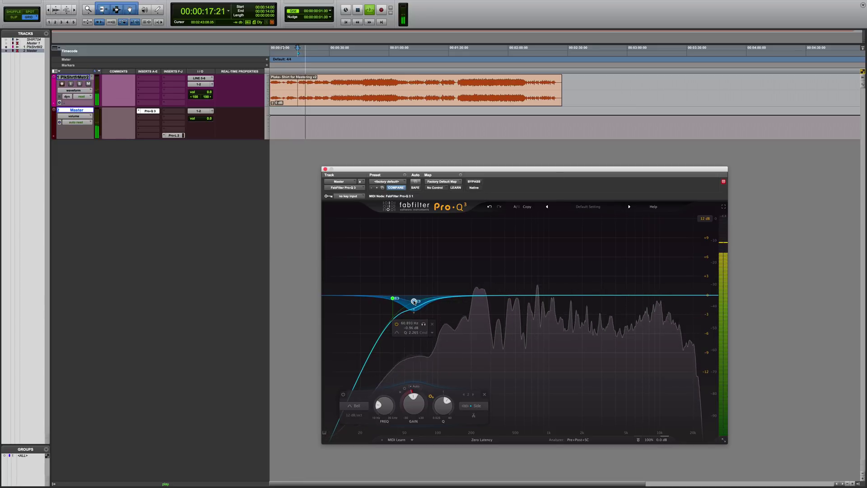
left_click_drag(414, 301, 418, 303)
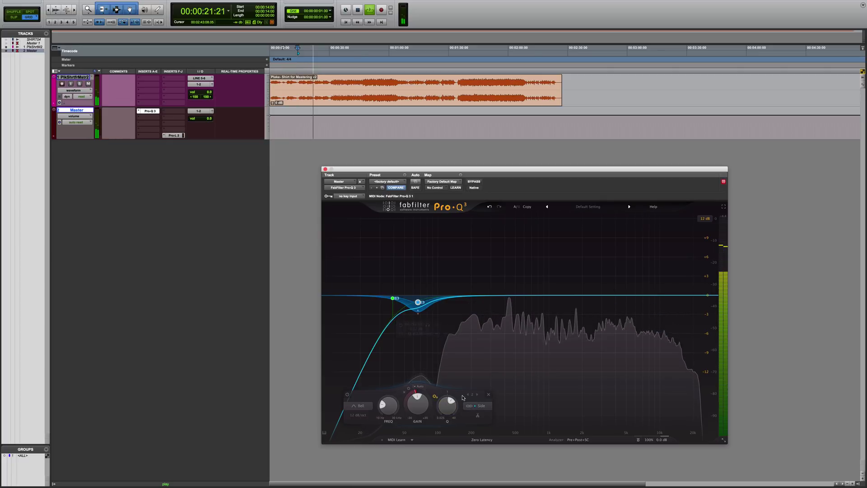
left_click_drag(417, 399, 418, 400)
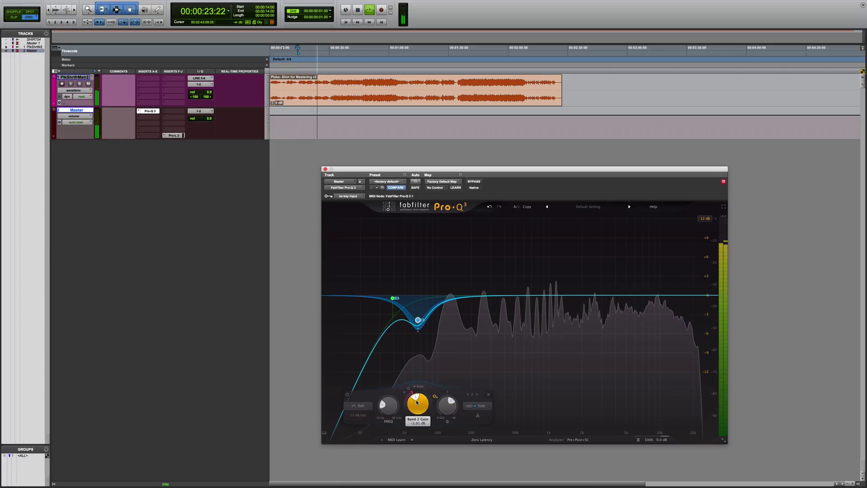
left_click(435, 396)
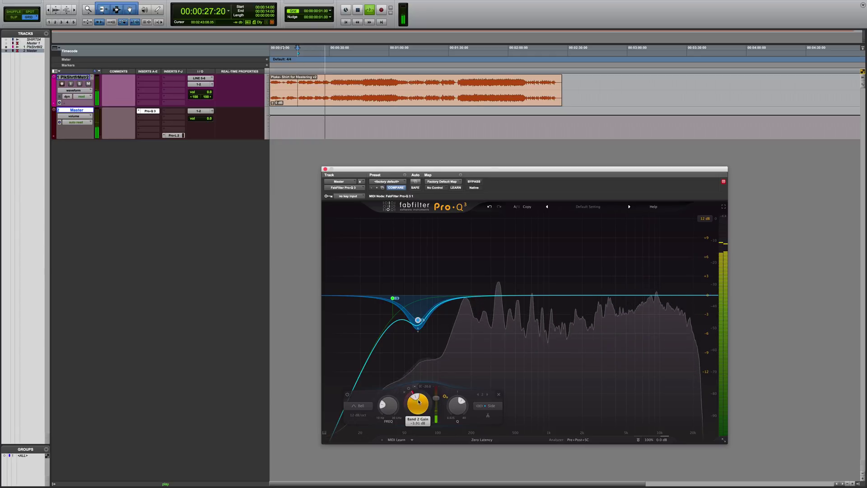
left_click_drag(419, 399, 420, 386)
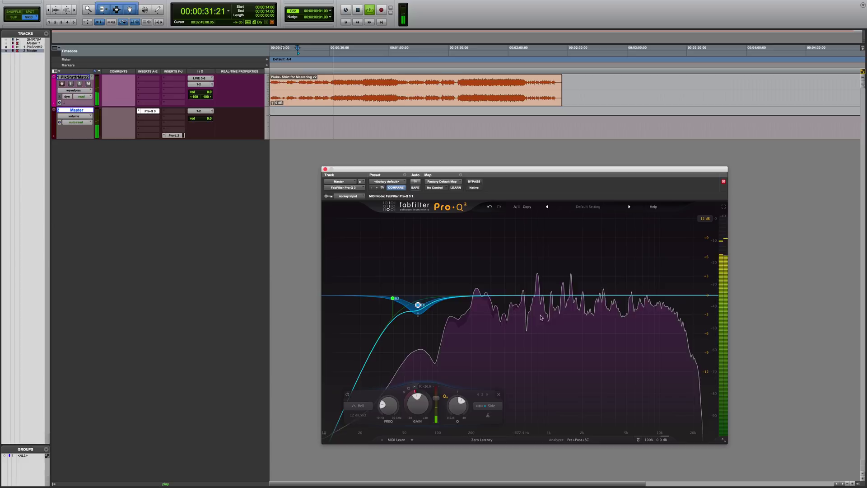
Step: Add a high bell band at about 8.2 kHz with about -1 dB gain and set its stereo placement to Mid
left_click(642, 298)
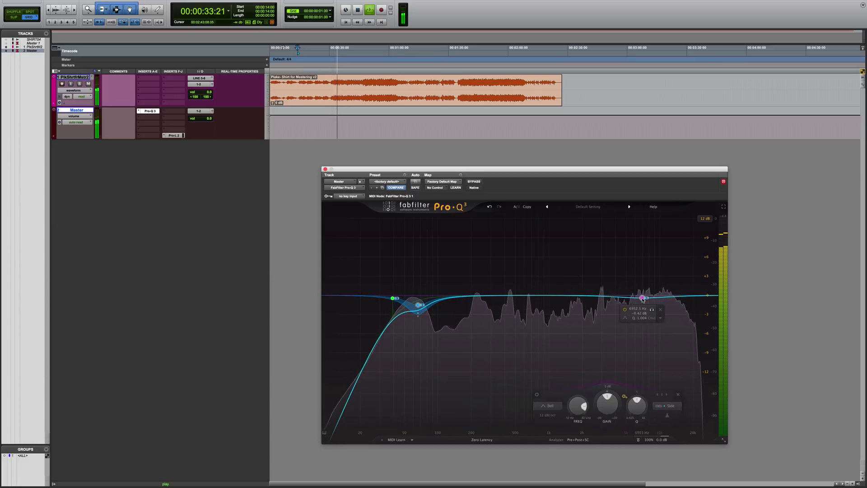
left_click_drag(643, 299, 652, 301)
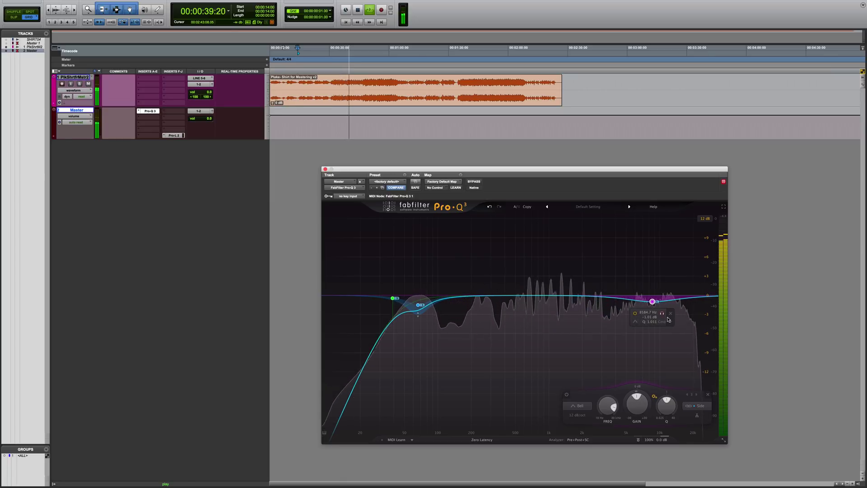
left_click(669, 320)
mouse_move(692, 368)
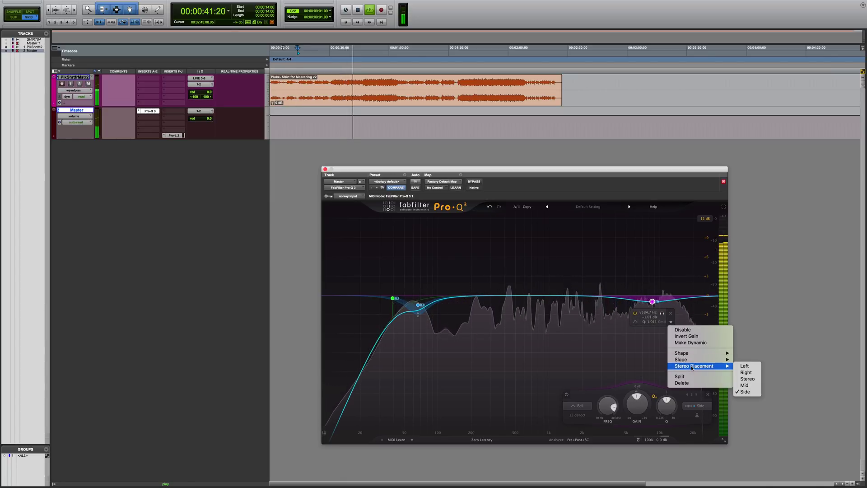
left_click(744, 386)
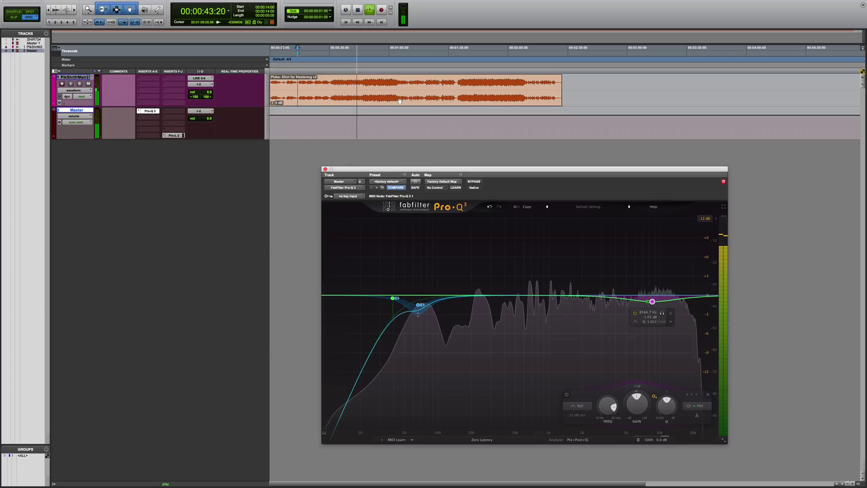
Step: Replay from 14 seconds, solo the high Mid bell while shifting it to about 9.7 kHz, and make it dynamic
key("space")
key("space")
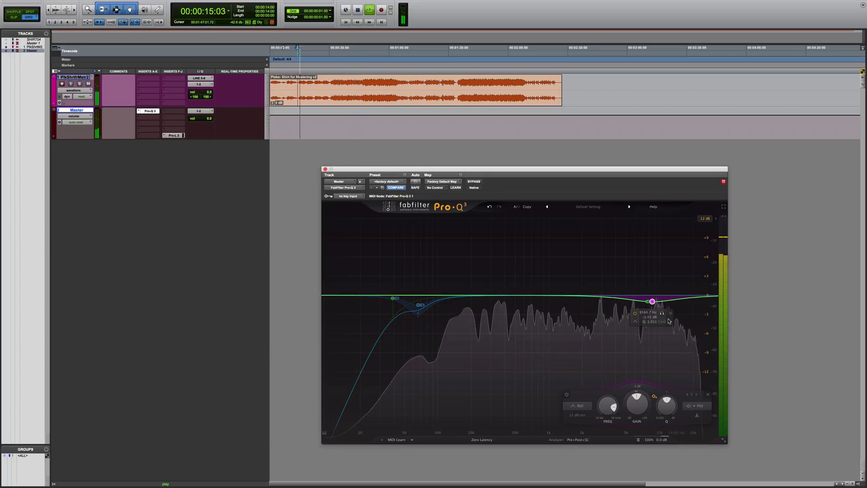
left_click_drag(662, 313, 672, 314)
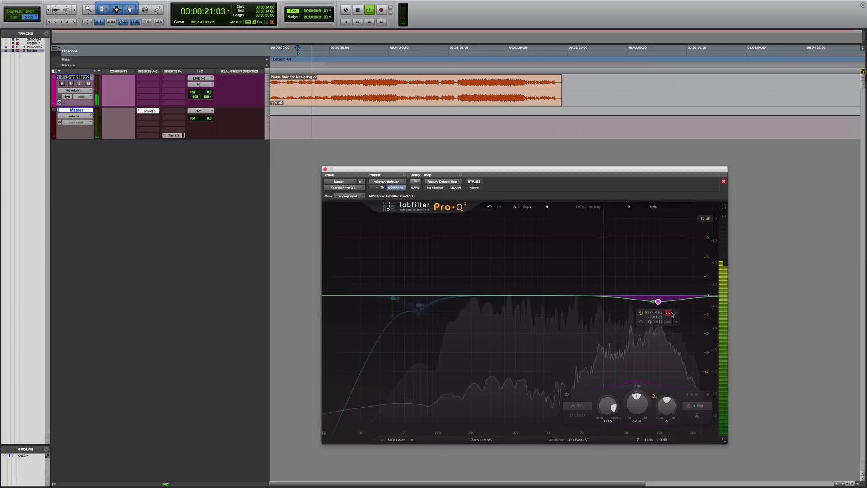
right_click(666, 311)
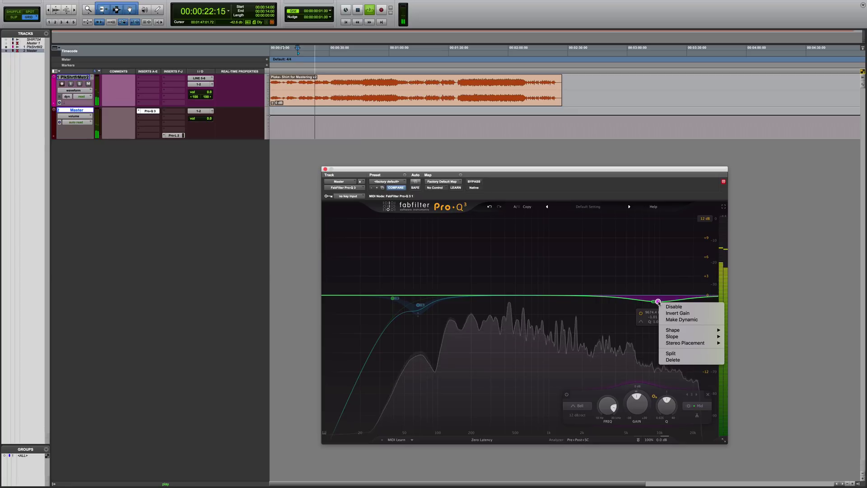
left_click(673, 319)
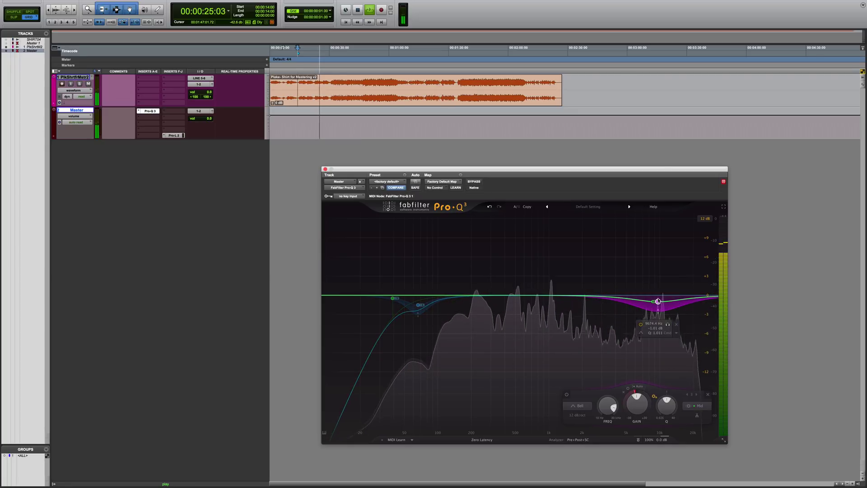
Step: Ease the high dynamic Mid bell's cut to about -0.6 dB and raise its dynamic threshold manually
left_click_drag(658, 301, 657, 299)
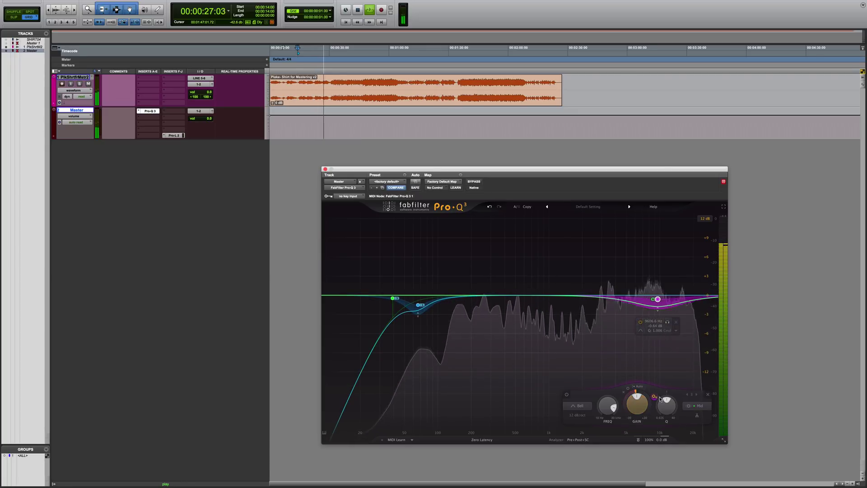
mouse_move(658, 399)
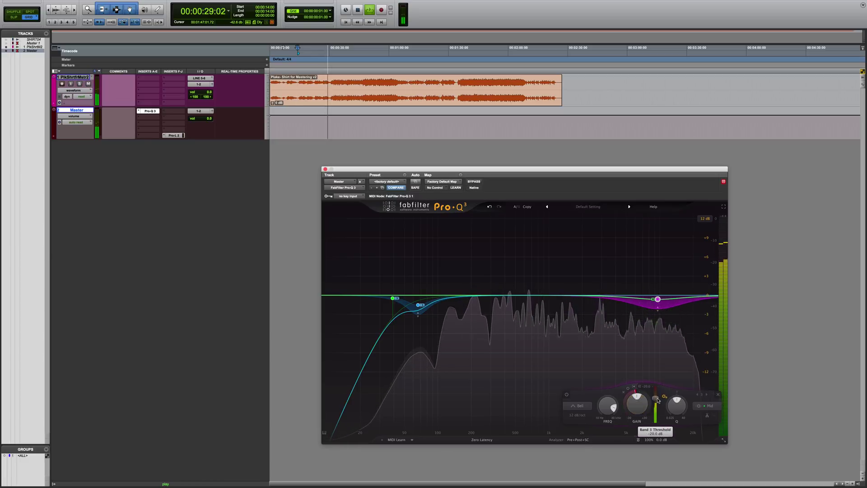
left_click_drag(659, 399, 658, 394)
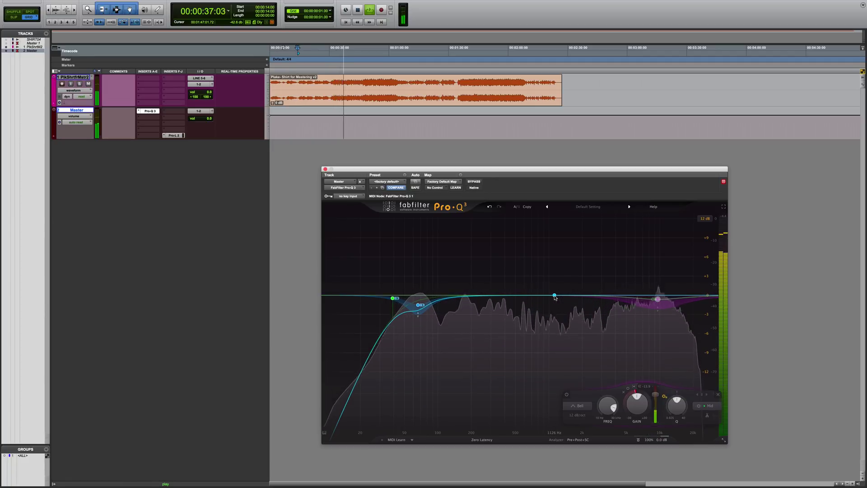
Step: Reduce the low dynamic Side bell's cut to about -1.1 dB at roughly 66.7 Hz and deselect the band
left_click(418, 305)
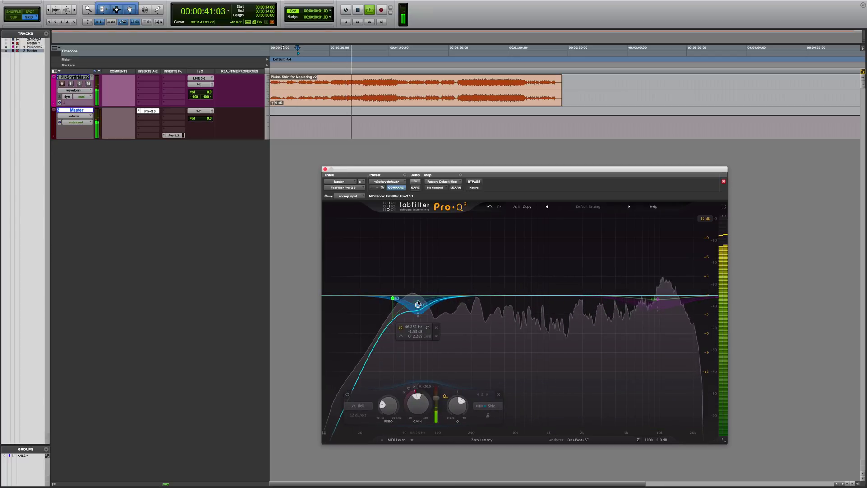
left_click_drag(418, 305, 419, 303)
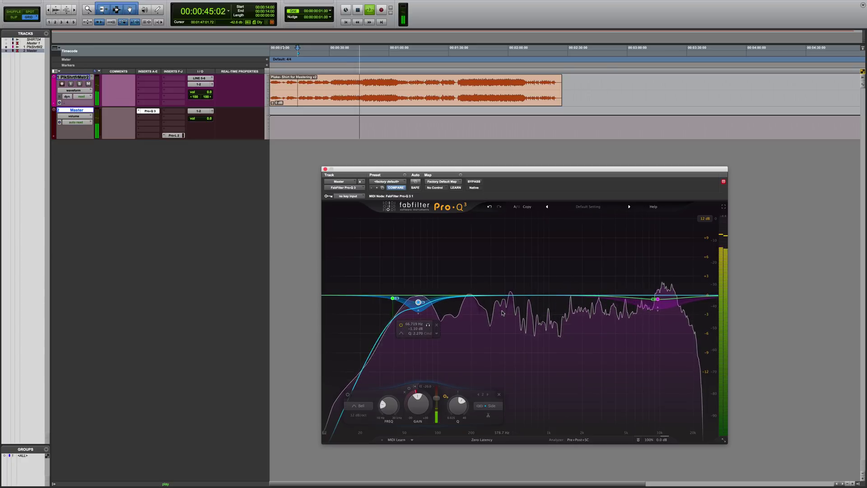
left_click(517, 325)
Step: Replay from 14 seconds, add a Side bell band at about 2.8 kHz with -0.9 dB gain, and solo it
mouse_move(518, 325)
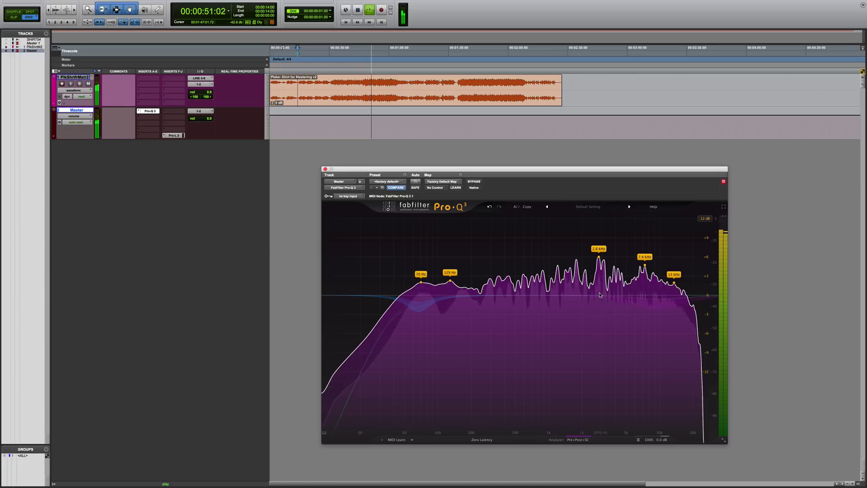
key("space")
key("space")
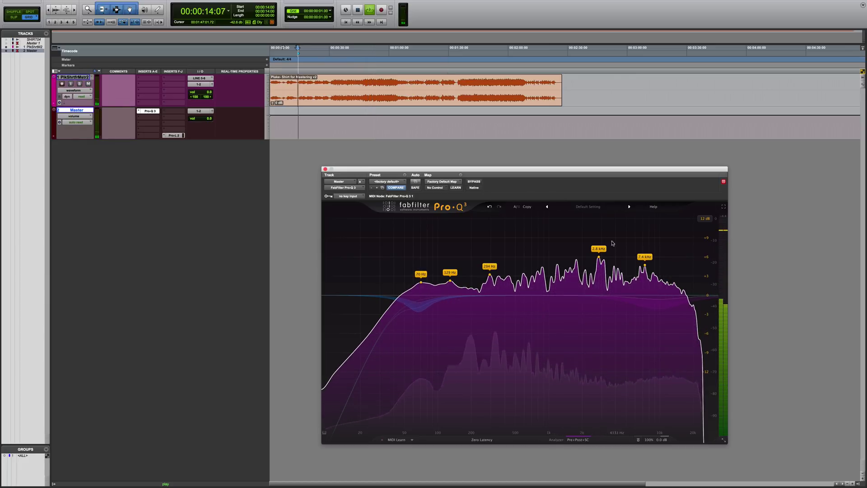
left_click(598, 300)
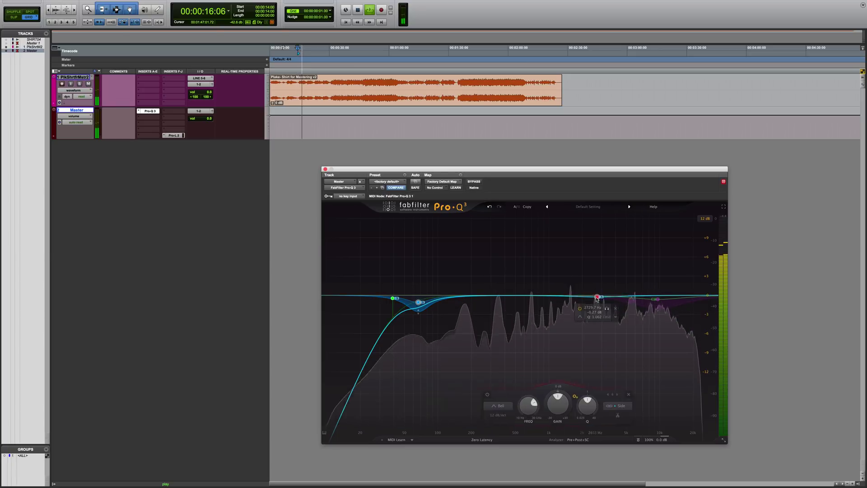
left_click(609, 312)
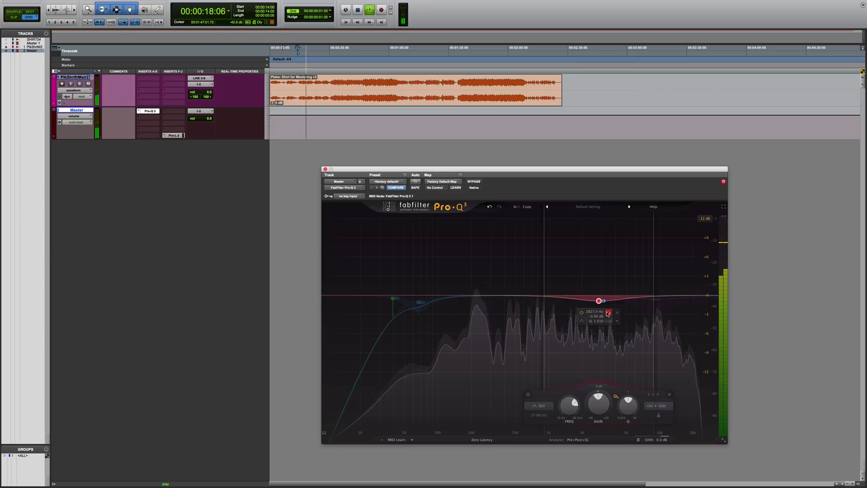
Step: End the solo on the 2.8 kHz Side bell, make it dynamic and keep its stereo placement at Side
left_click(608, 312)
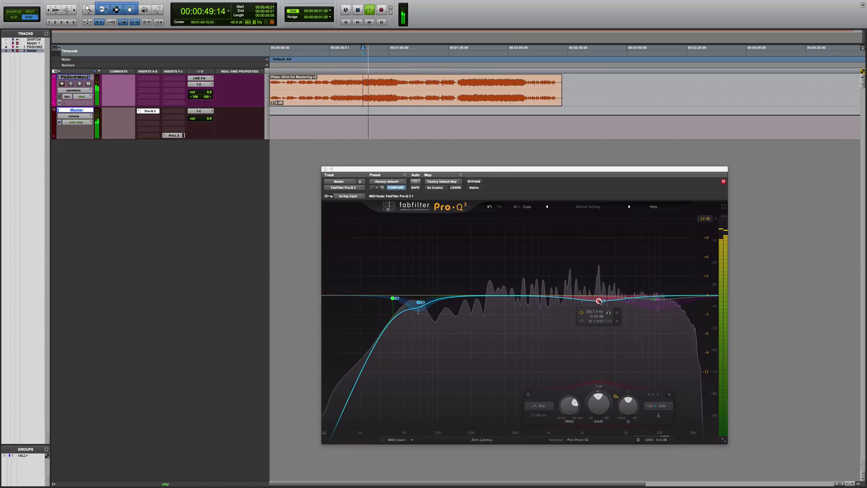
right_click(598, 301)
left_click(622, 318)
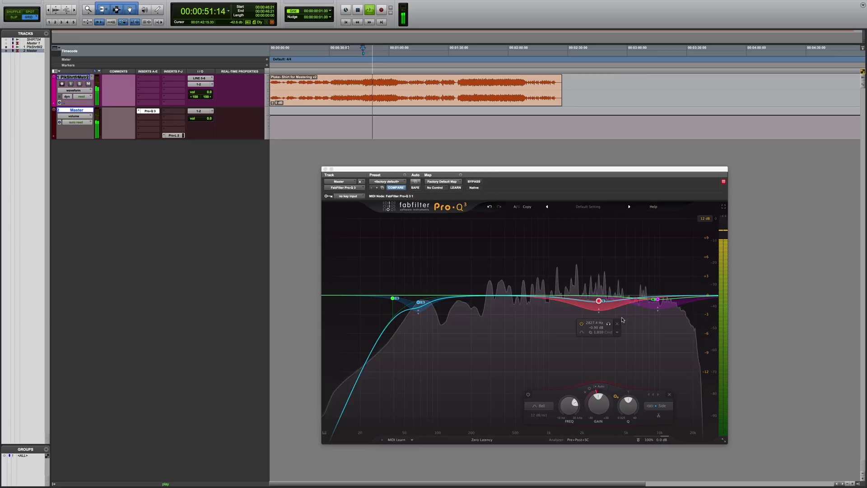
right_click(598, 301)
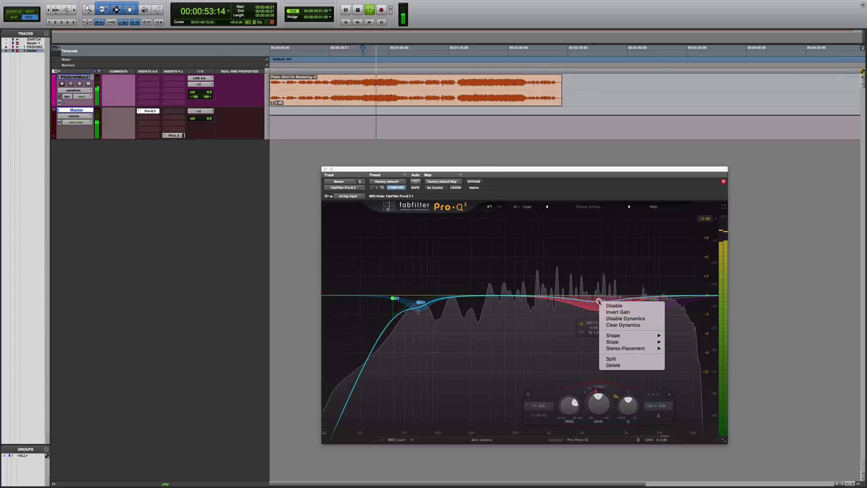
mouse_move(645, 348)
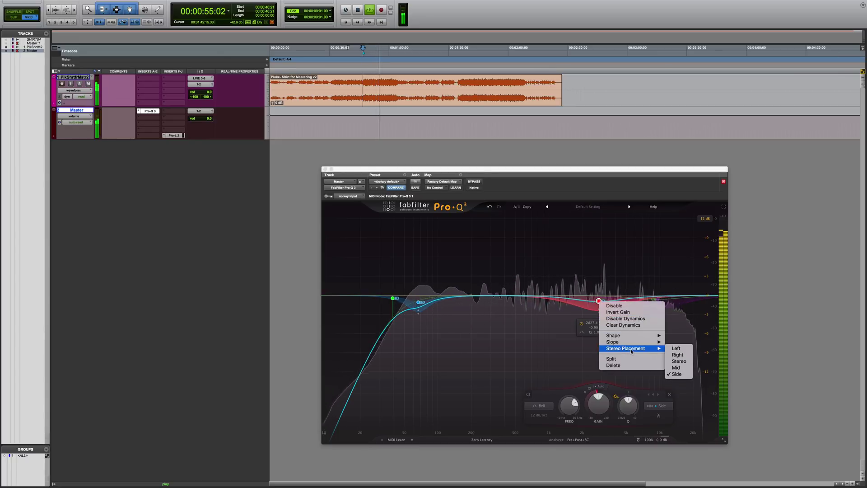
left_click(685, 374)
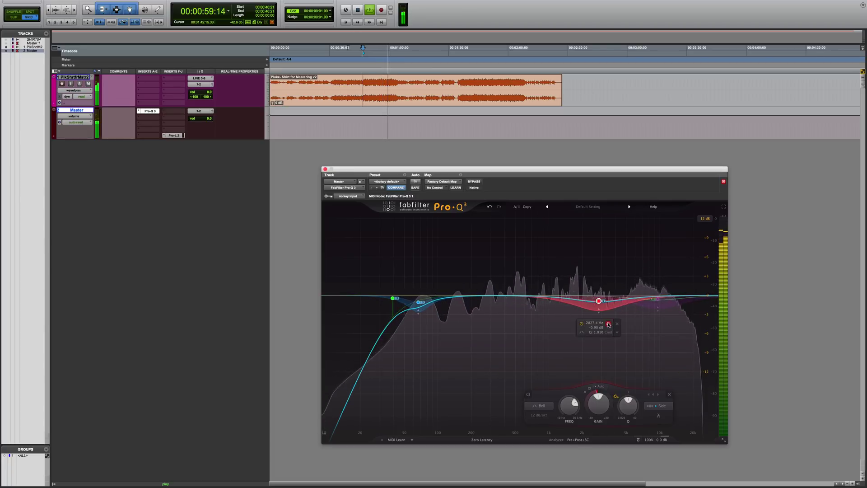
Step: Shift the dynamic Side bell down to about 2.1 kHz while soloing it, and replay from 46 seconds
left_click(609, 324)
left_click_drag(608, 324, 594, 324)
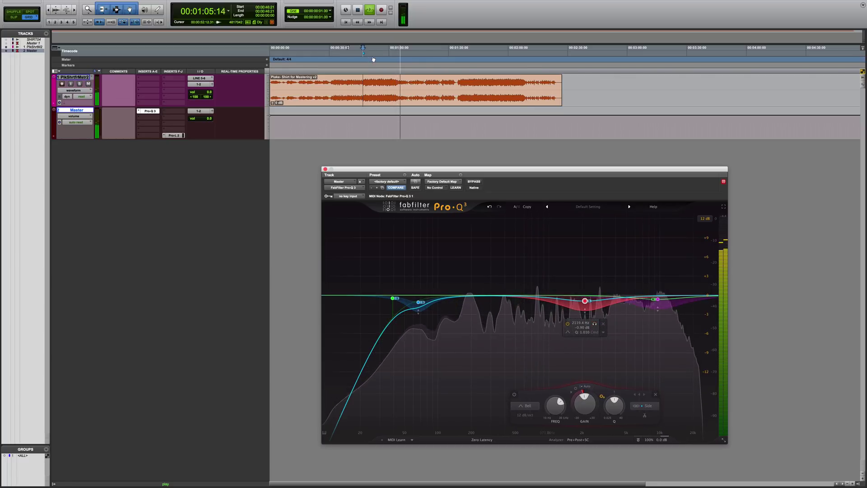
key("space")
key("space")
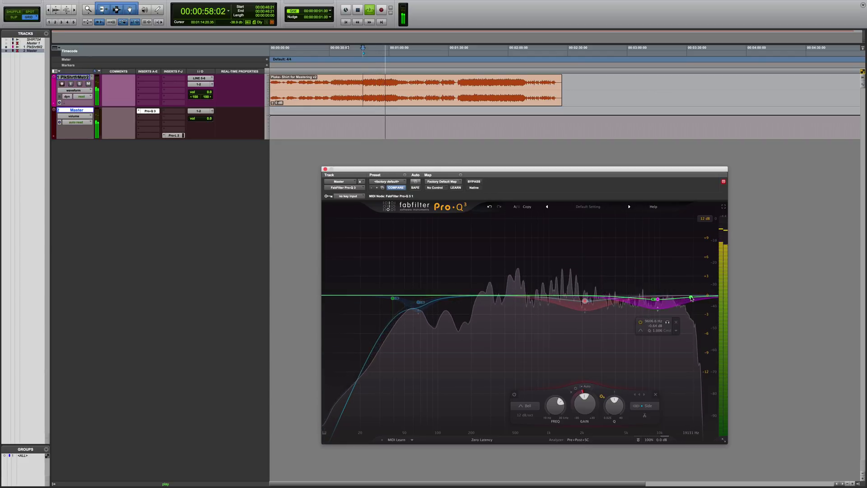
Step: Add a High Shelf band at about 16.3 kHz with a gentle boost and set its stereo placement to Side
left_click(690, 296)
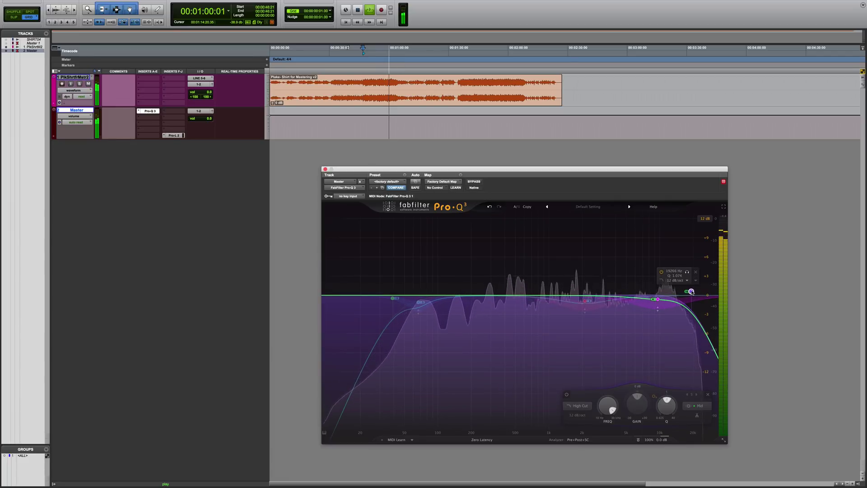
right_click(695, 282)
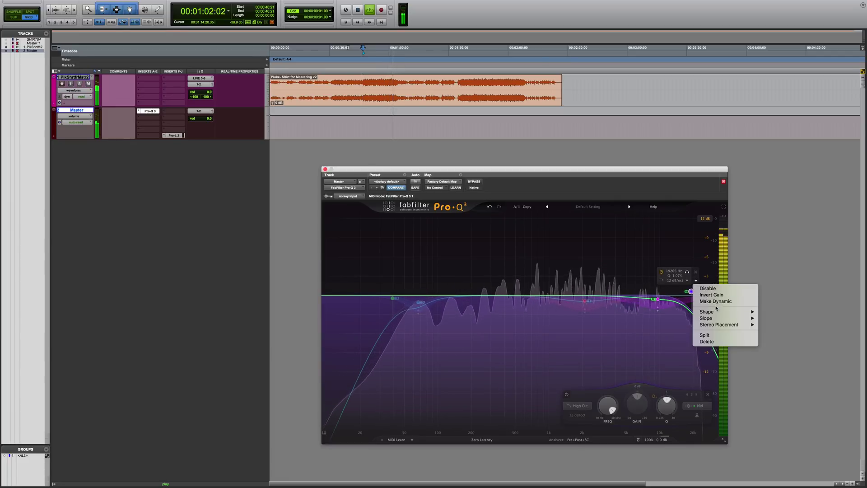
mouse_move(718, 315)
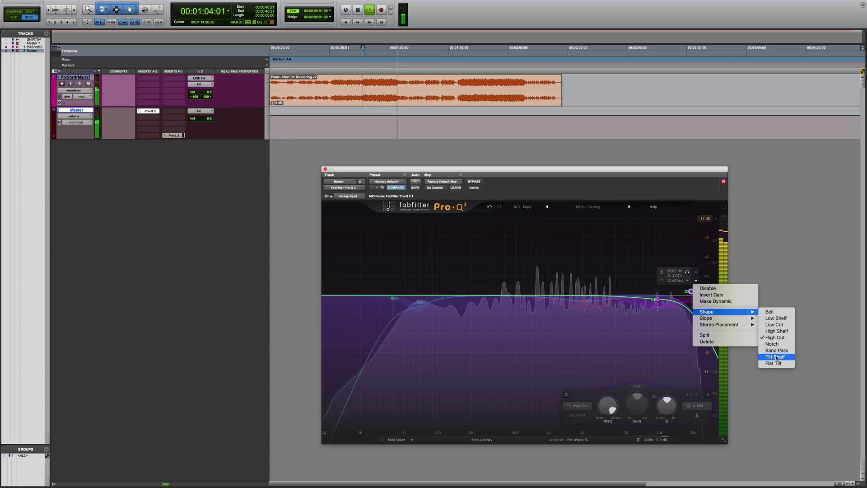
left_click(776, 331)
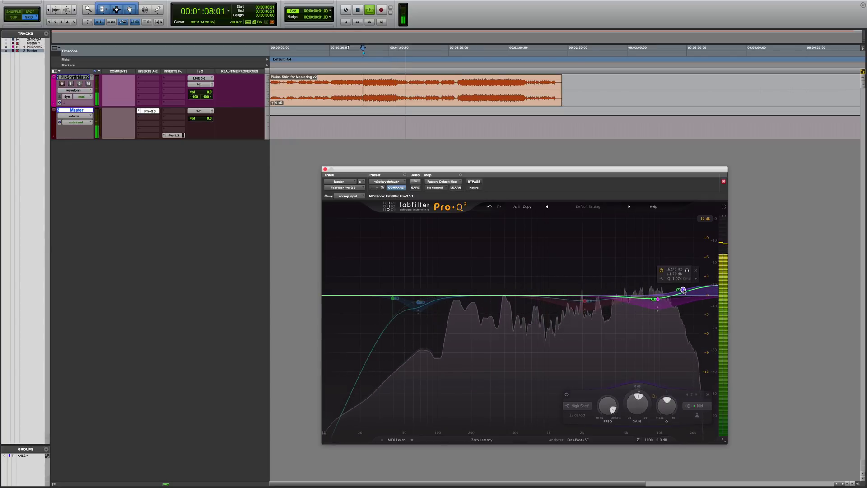
right_click(683, 291)
mouse_move(710, 330)
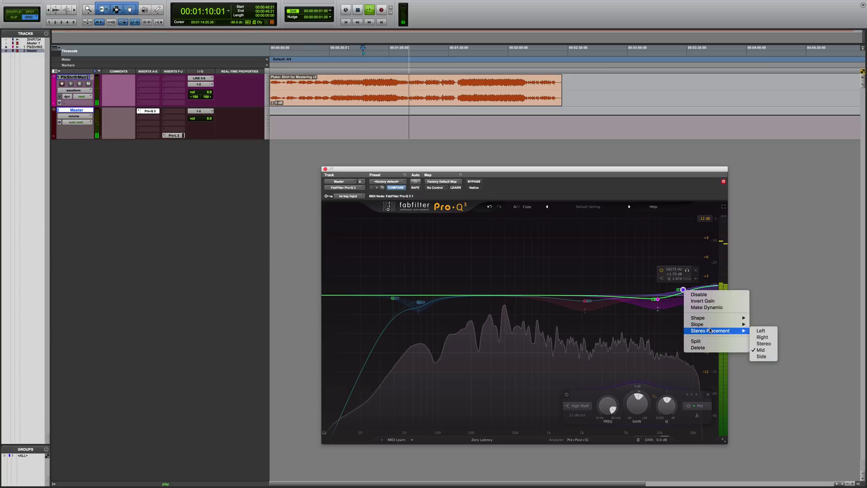
left_click(761, 356)
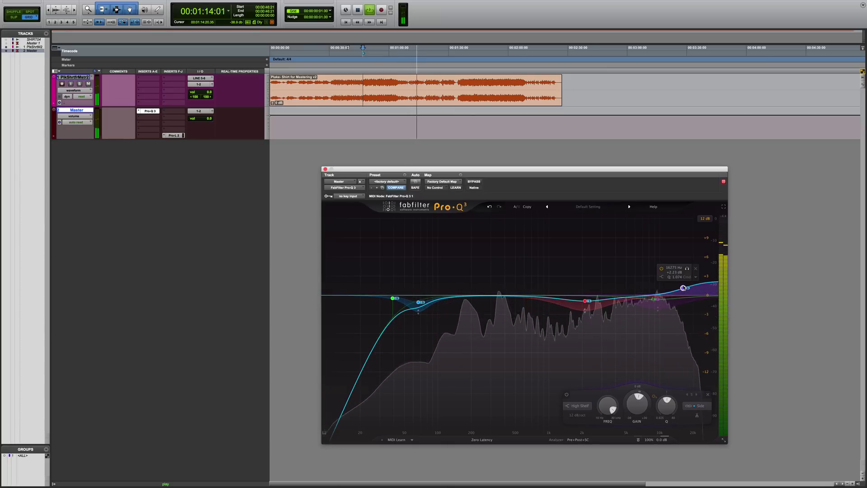
Step: Broaden the Side high shelf to a Q of about 0.25, set its gain to about +1.7 dB and audition it soloed
scroll(683, 287, "down", 5)
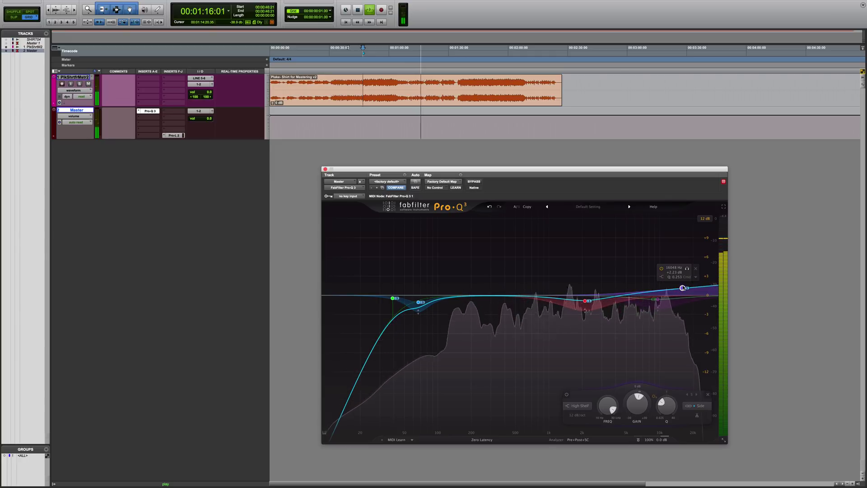
left_click_drag(682, 288, 684, 289)
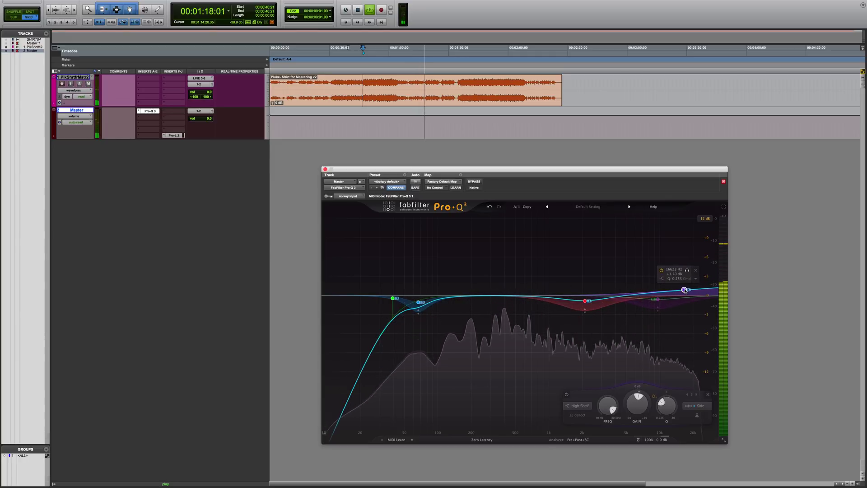
left_click(687, 270)
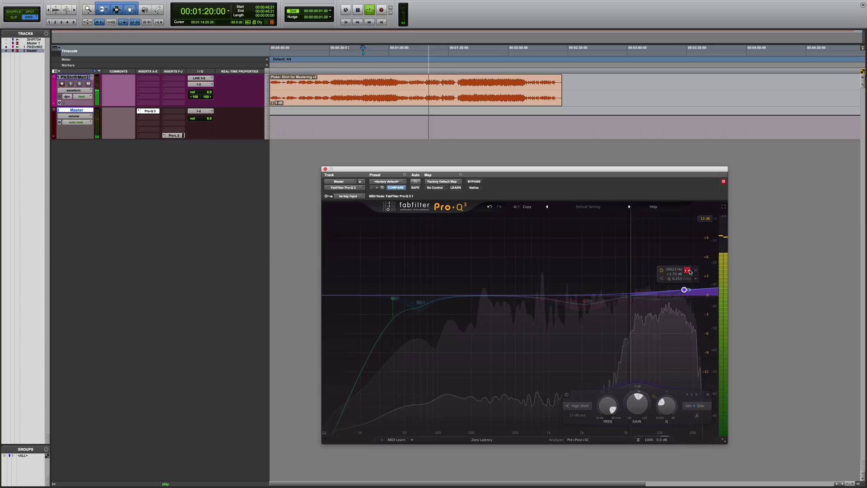
left_click(687, 270)
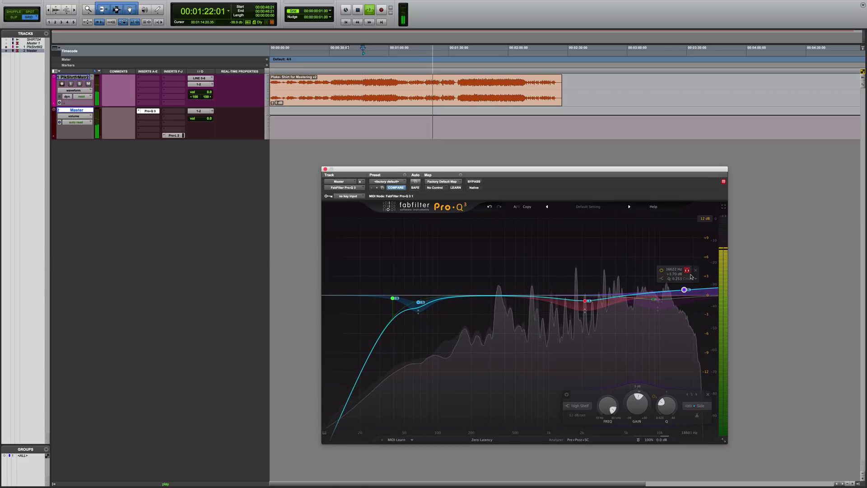
left_click(678, 342)
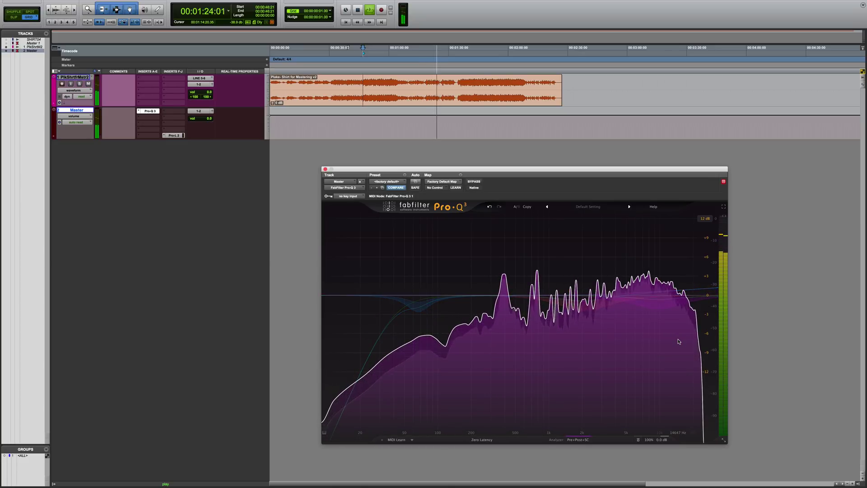
Step: Add a bell band at about 119 Hz with about -2.2 dB gain and set its stereo placement to Stereo
left_click_drag(678, 341, 462, 244)
left_click_drag(439, 299, 447, 311)
left_click(464, 329)
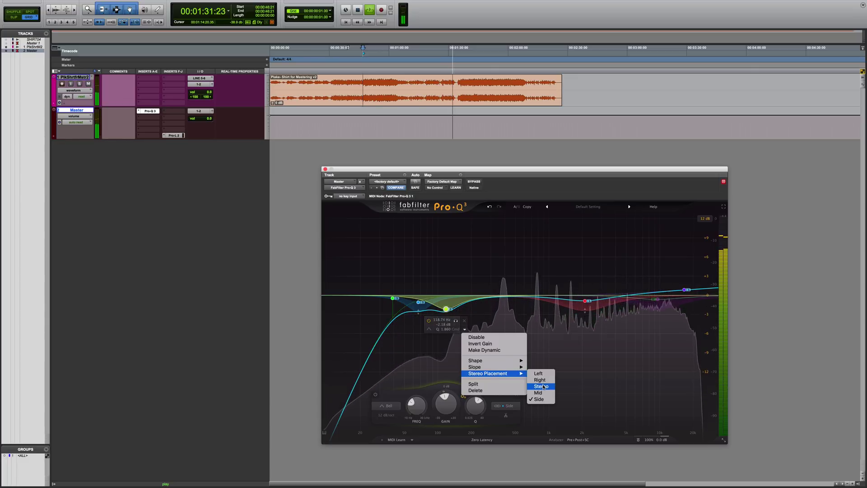
left_click(540, 386)
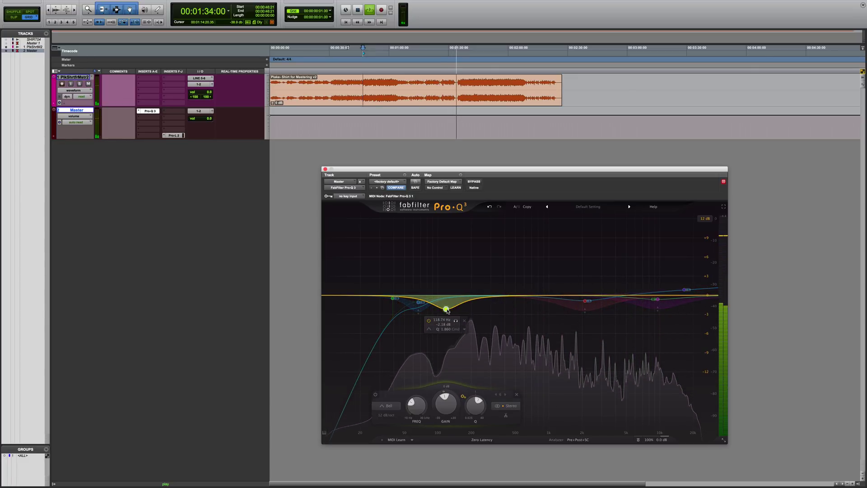
Step: Narrow the 119 Hz Stereo bell to a Q of about 9.4 and nudge it slightly higher in frequency
scroll(446, 309, "up", 10)
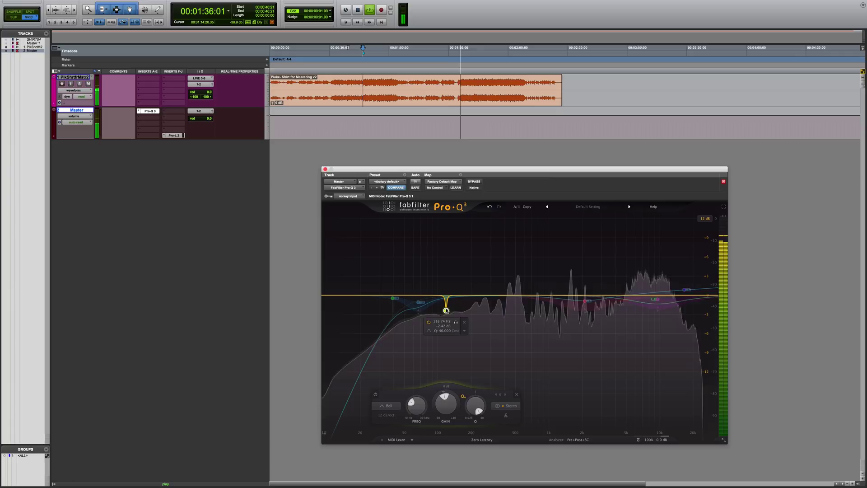
scroll(446, 309, "down", 4)
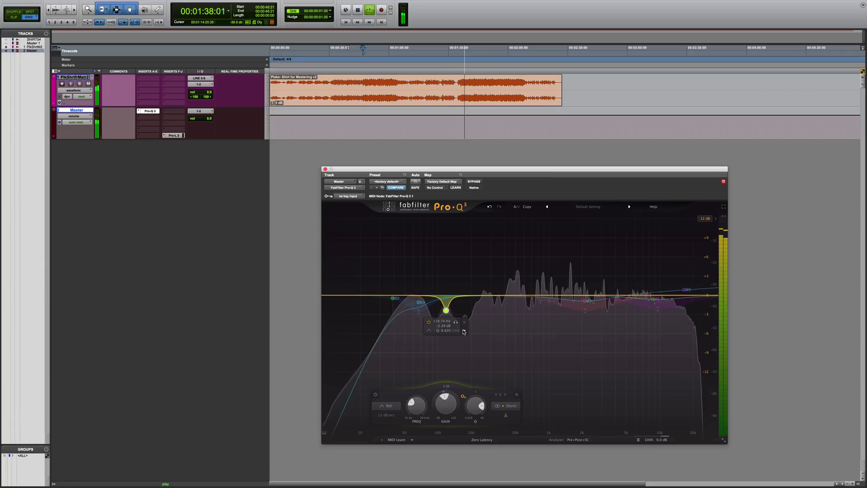
mouse_move(456, 321)
left_mouse_down()
mouse_move(419, 321)
mouse_move(458, 322)
mouse_move(450, 315)
left_mouse_up()
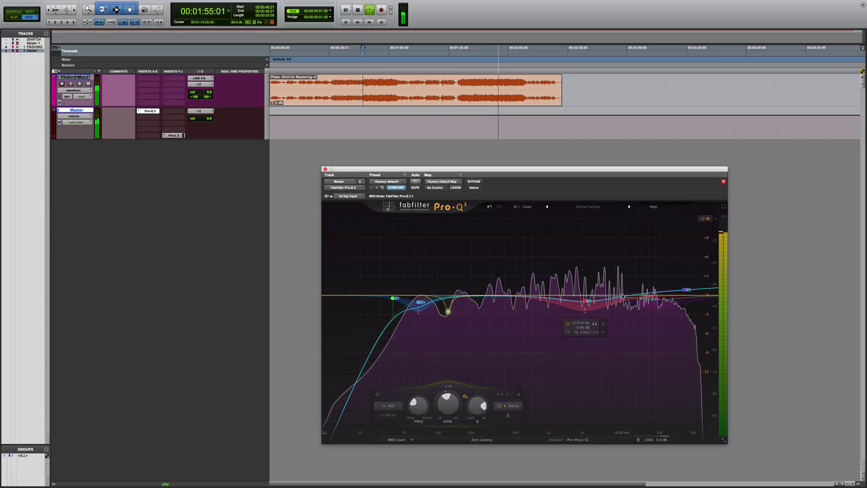
Step: Replay the song from about 1:34, just before the last loud section
key("space")
left_click(456, 79)
key("t")
key("t")
key("t")
key("space")
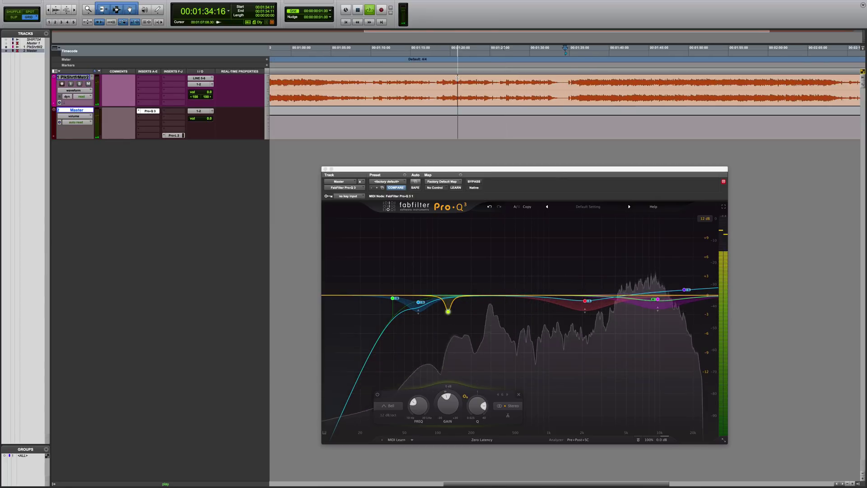
key("t")
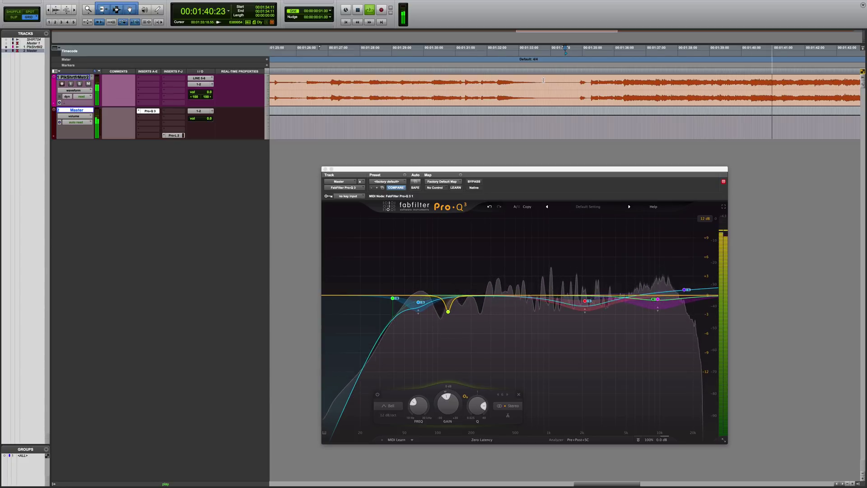
Step: Ease the Side high shelf to about +1.3 dB at 17.8 kHz and stop playback
mouse_move(680, 283)
left_click_drag(686, 291, 689, 296)
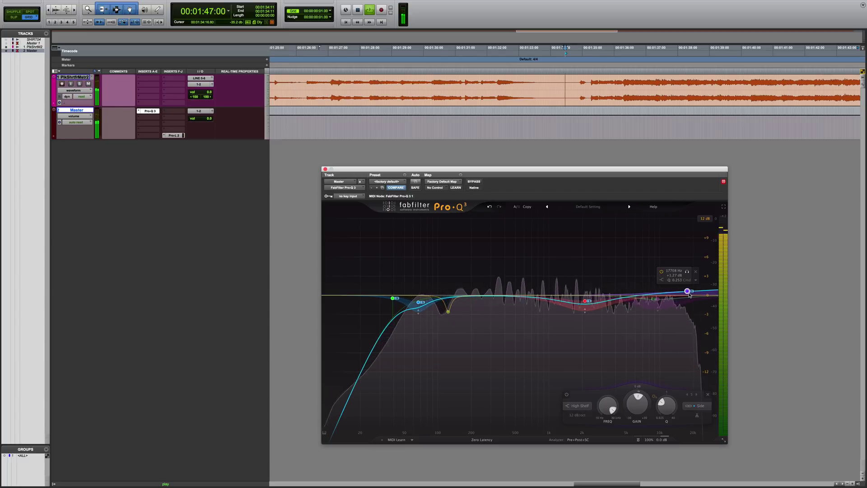
key("super+bracketleft")
key("super+bracketleft")
key("super+bracketleft")
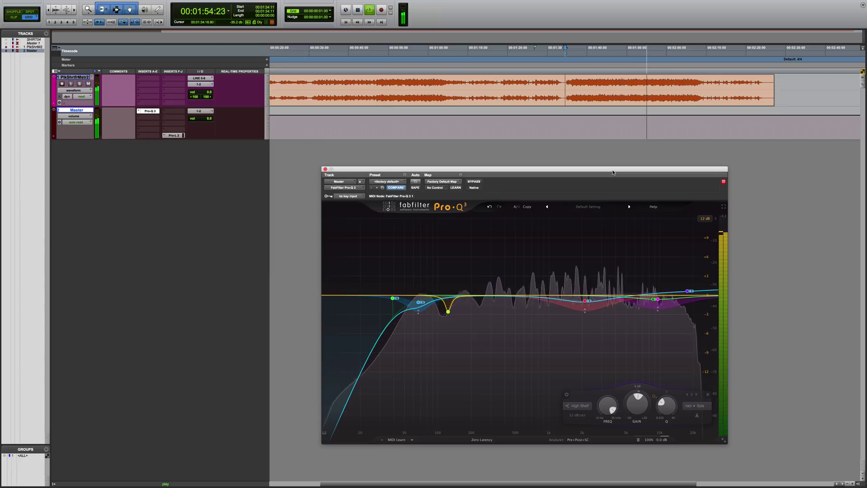
key("space")
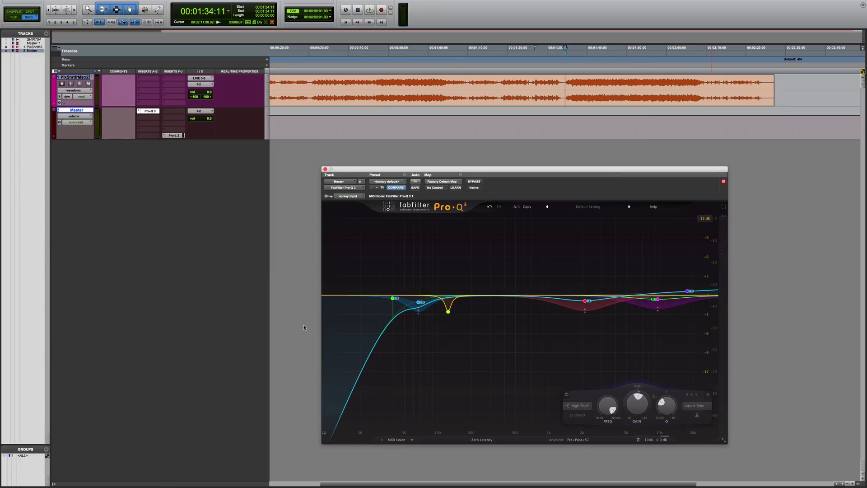
Step: Review the stereo placement options for the low cut and the band options for the low dynamic Side bell
left_click(393, 299)
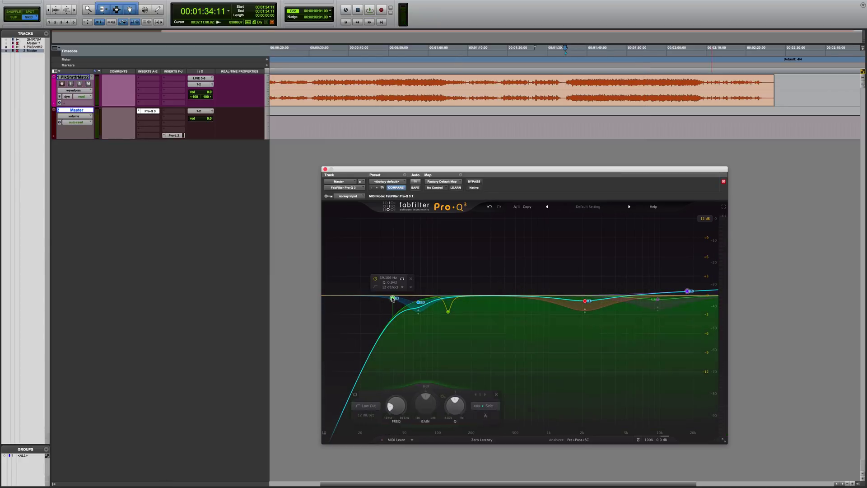
right_click(393, 299)
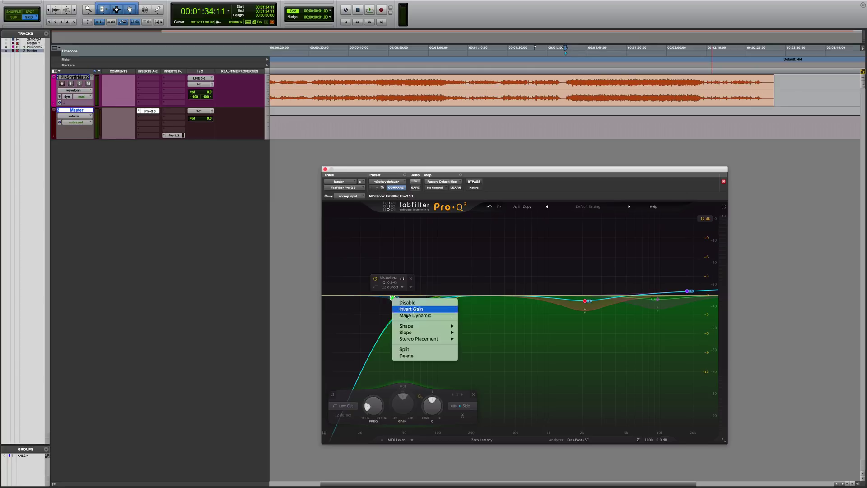
mouse_move(414, 342)
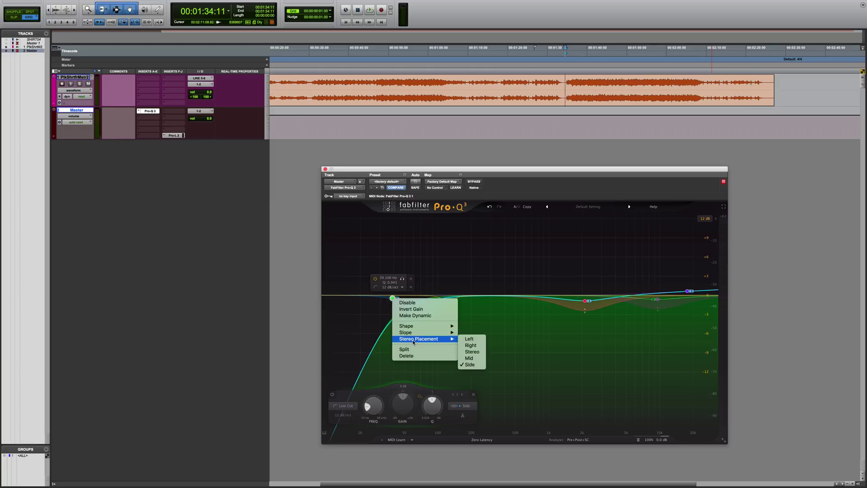
left_click(392, 298)
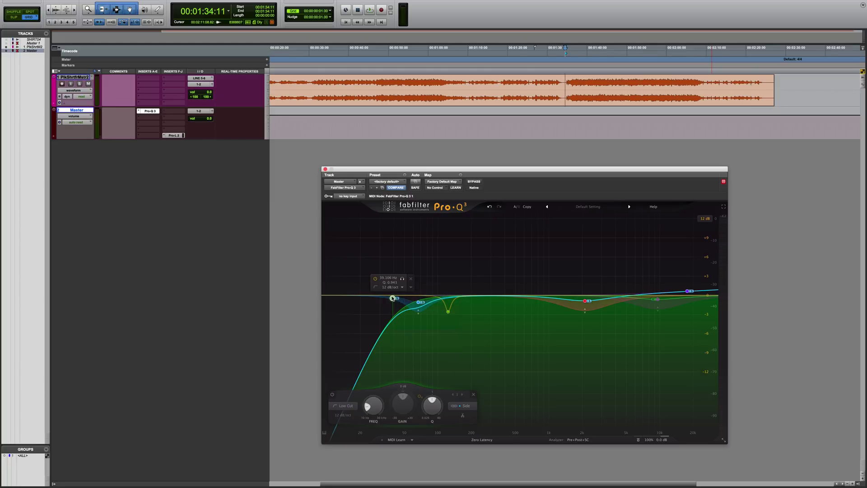
right_click(418, 303)
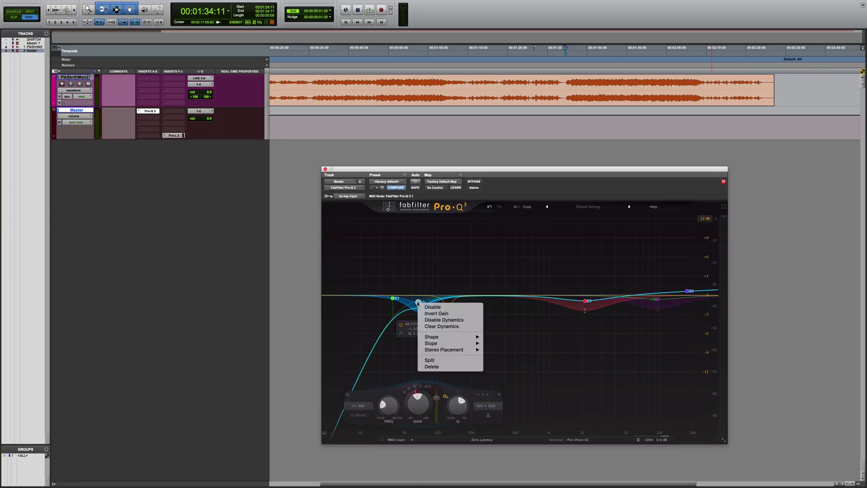
mouse_move(465, 350)
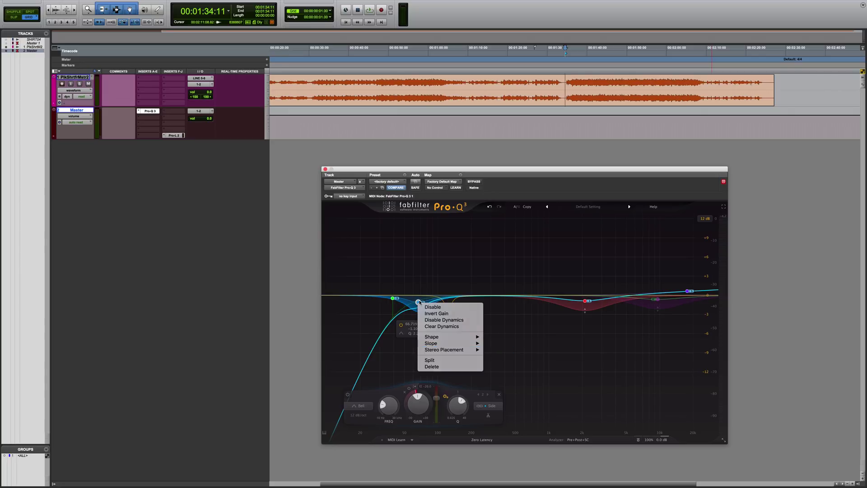
left_click(418, 303)
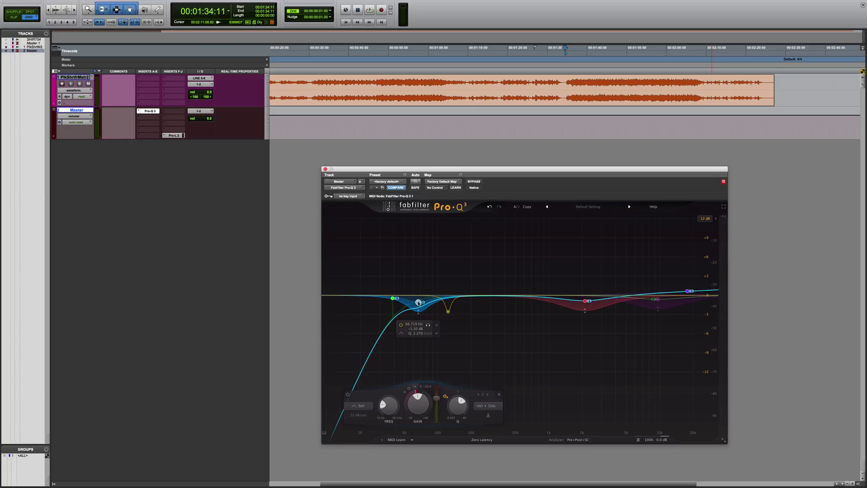
Step: Check the stereo placement of the narrow low bell and of the dynamic bell in the upper mids
left_click(448, 312)
right_click(448, 312)
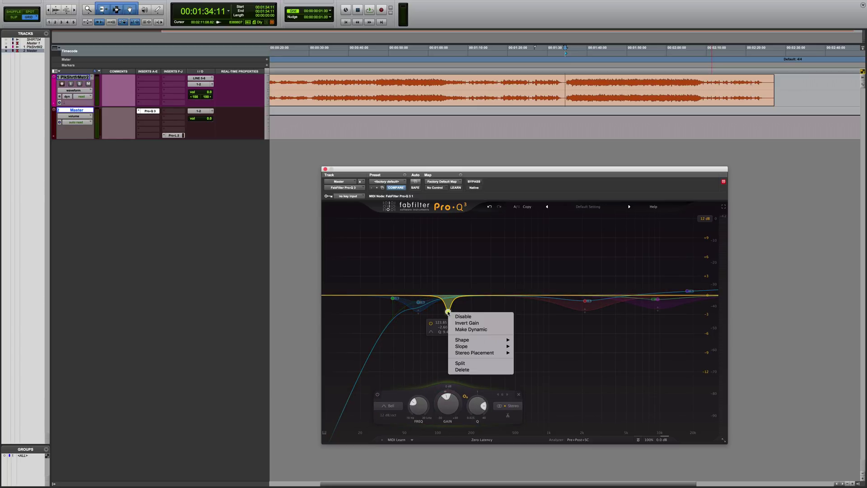
mouse_move(475, 355)
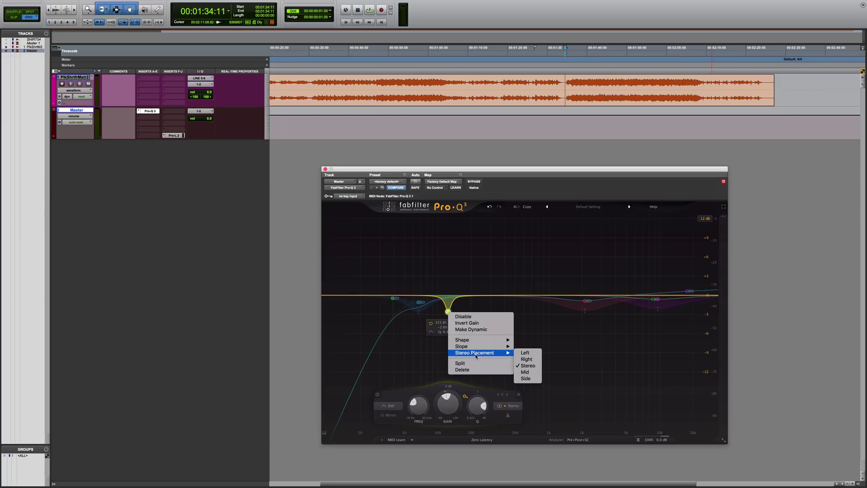
left_click(448, 312)
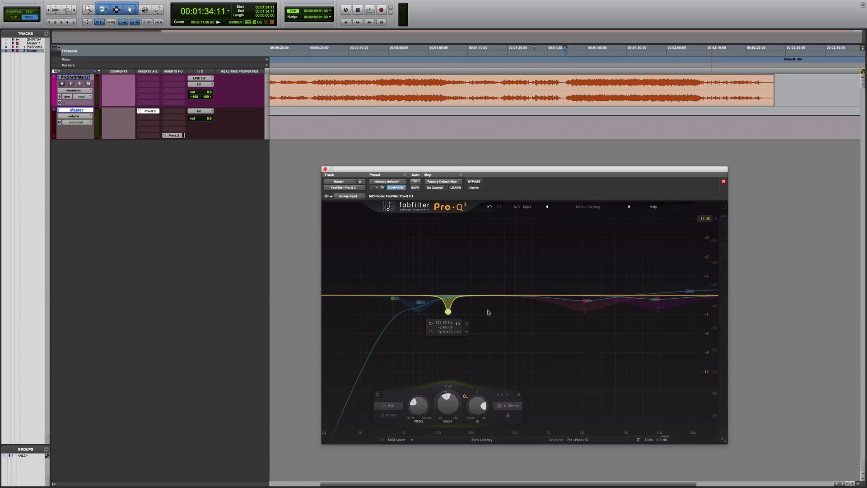
left_click(585, 301)
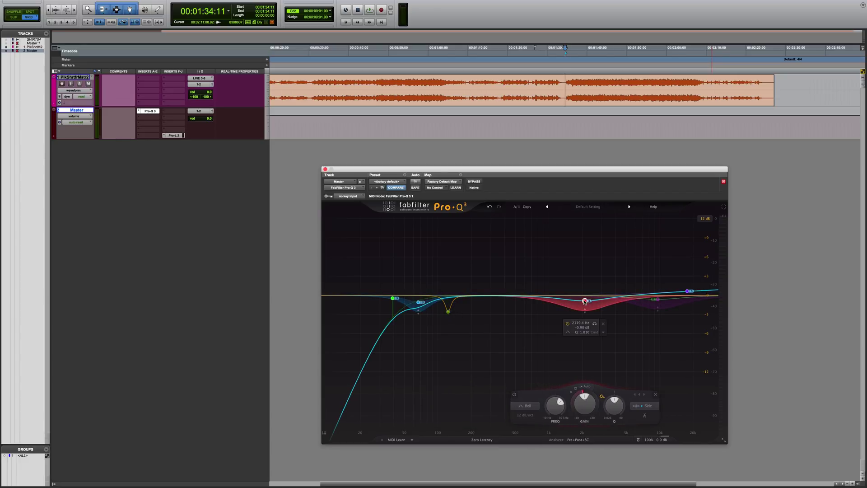
right_click(585, 301)
mouse_move(637, 348)
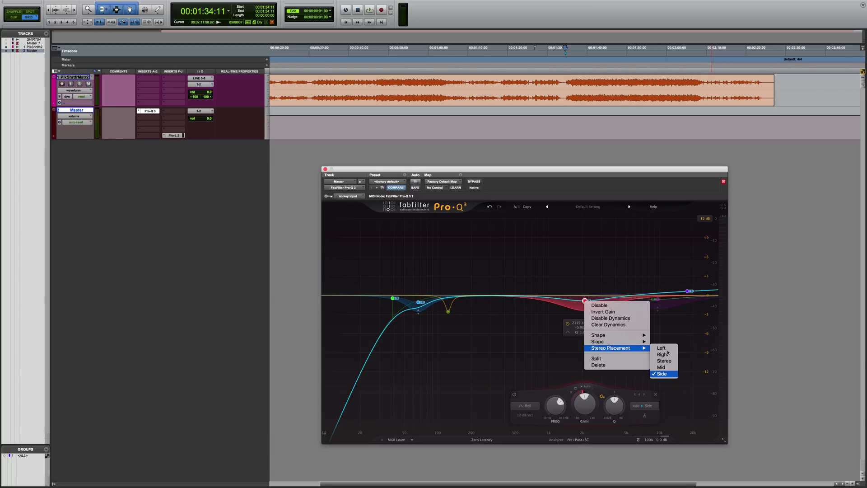
left_click(585, 301)
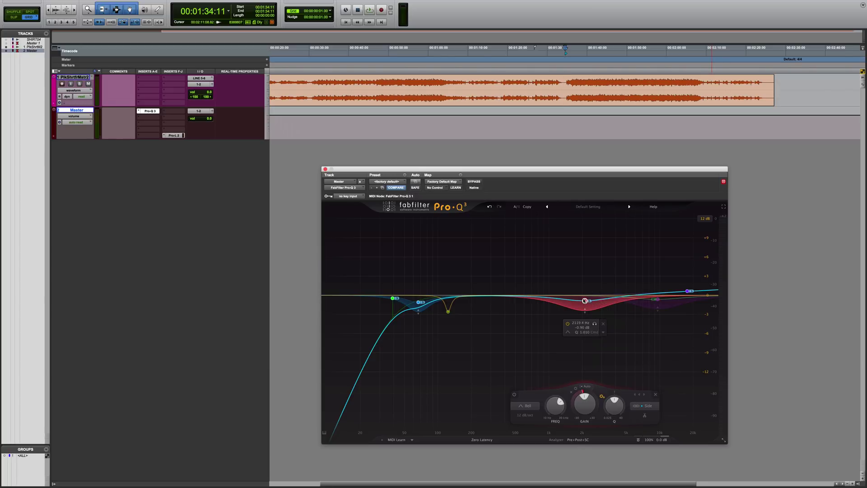
Step: Check the stereo placement of the dynamic bell in the highs and of the high shelf
left_click(658, 300)
right_click(657, 299)
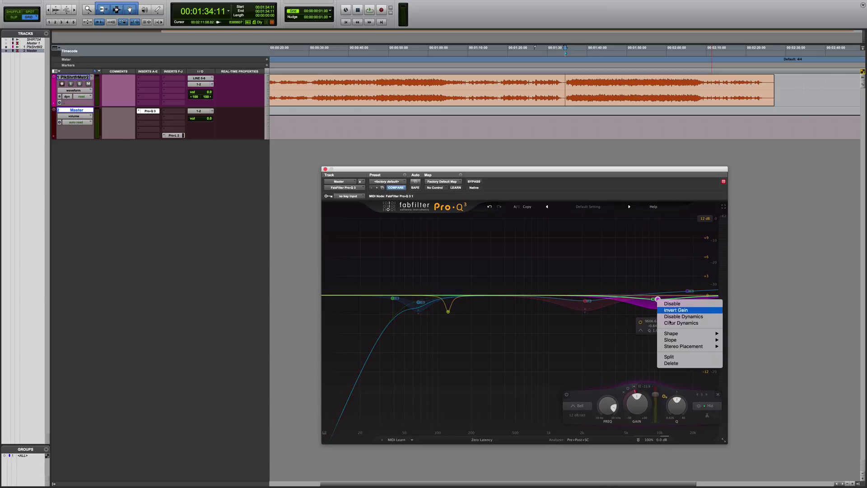
mouse_move(687, 348)
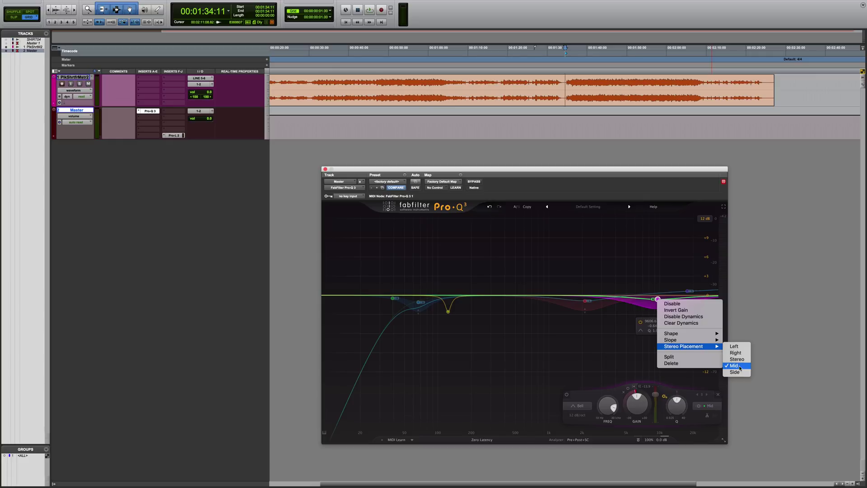
left_click(657, 299)
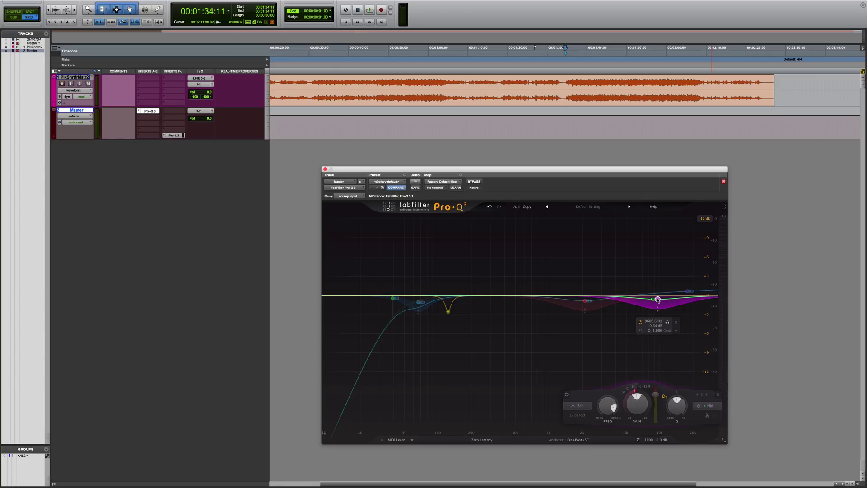
left_click(687, 292)
right_click(687, 291)
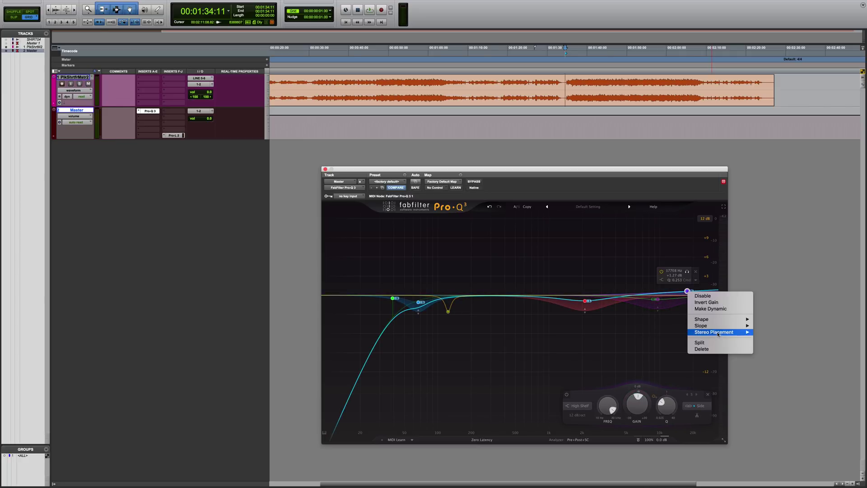
mouse_move(718, 334)
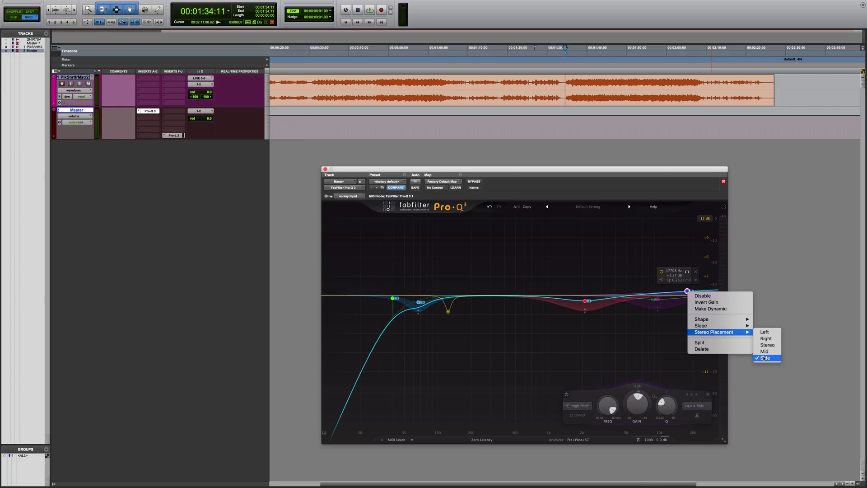
left_click(687, 292)
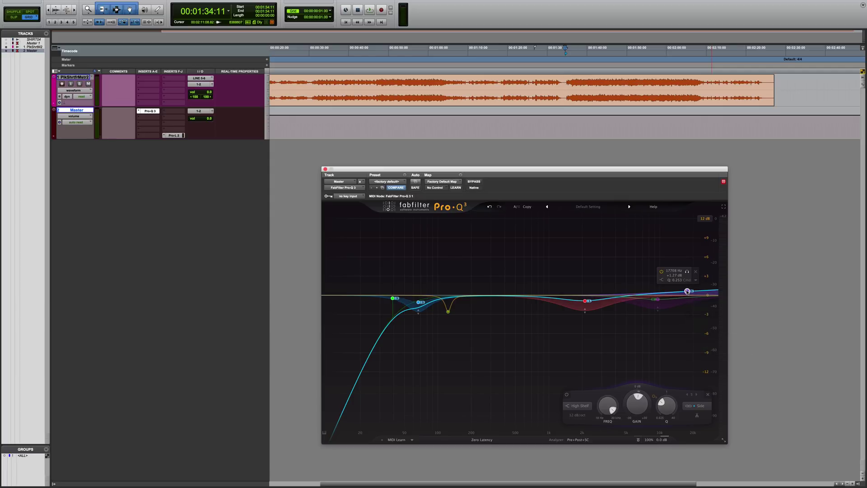